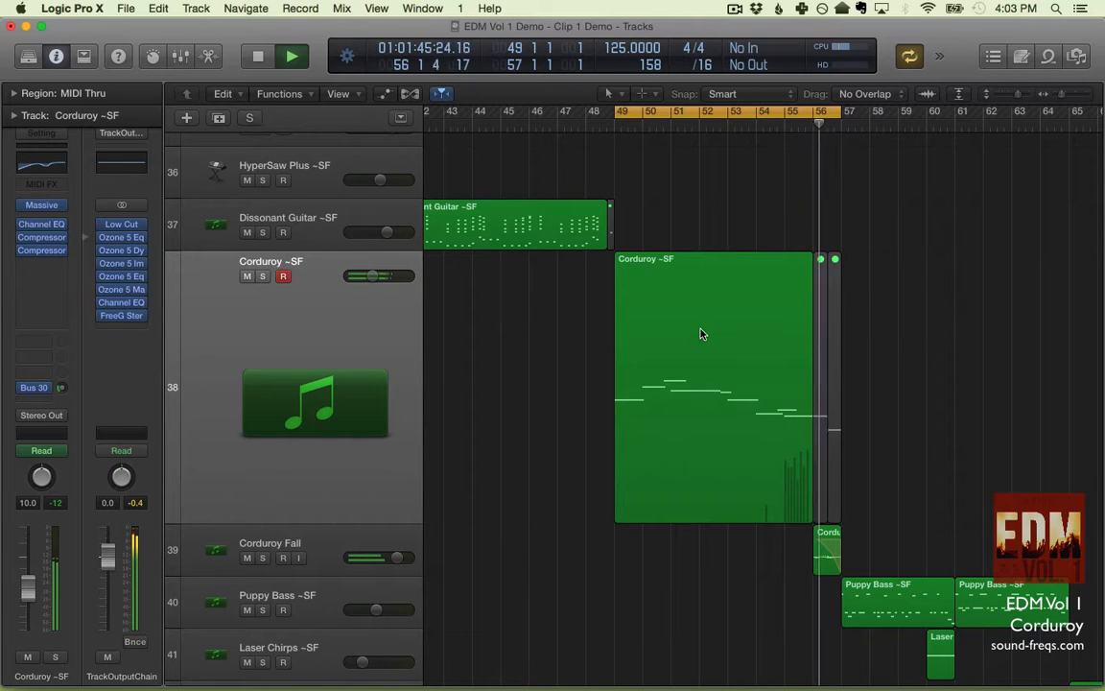
- Stop playback, open the Corduroy ~SF region in the Piano Roll and audition its first two notes
{"action": "key", "text": "space"}
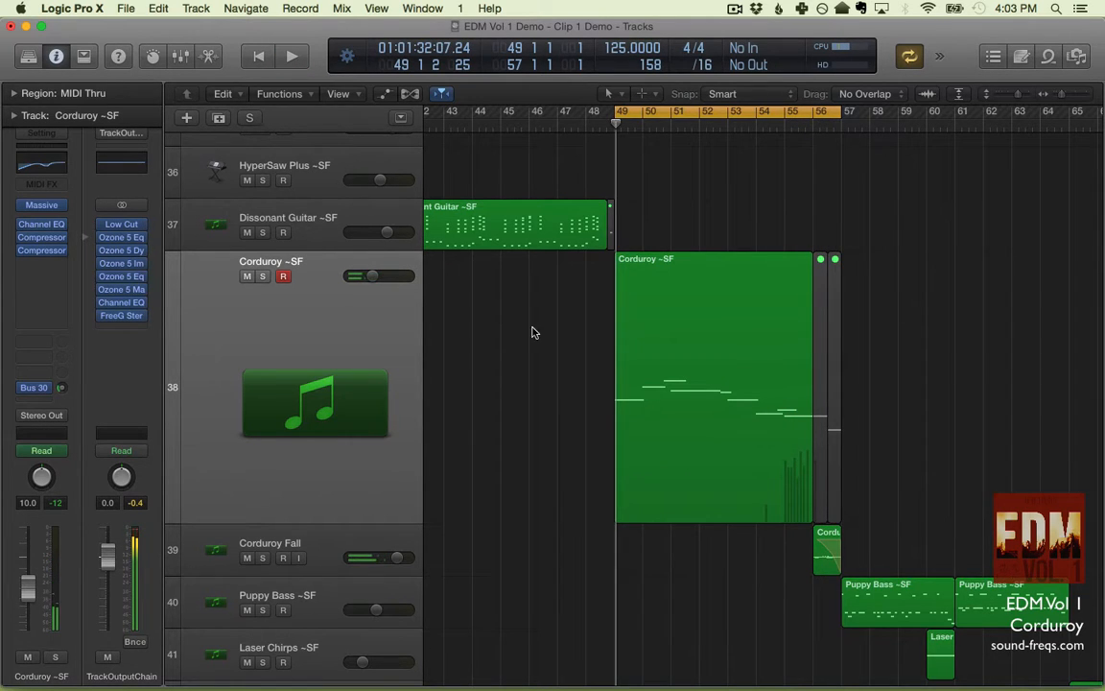
{"action": "double_click", "coordinate": [649, 401]}
{"action": "key", "text": "super+Right"}
{"action": "key", "text": "super+Right"}
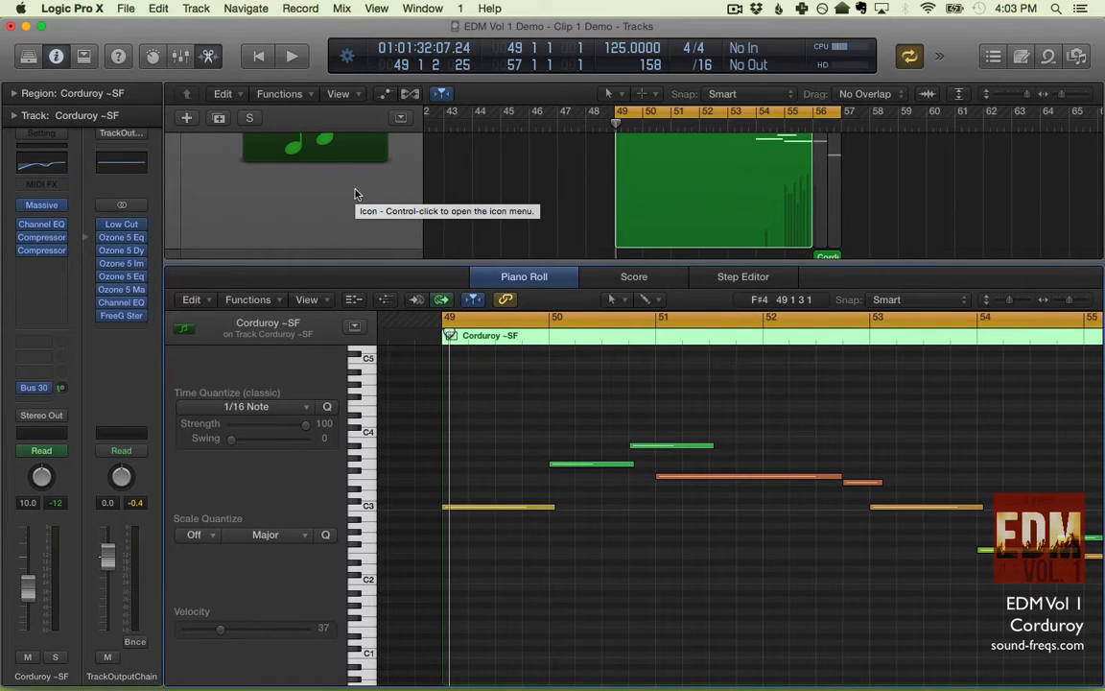
{"action": "left_click", "coordinate": [500, 507]}
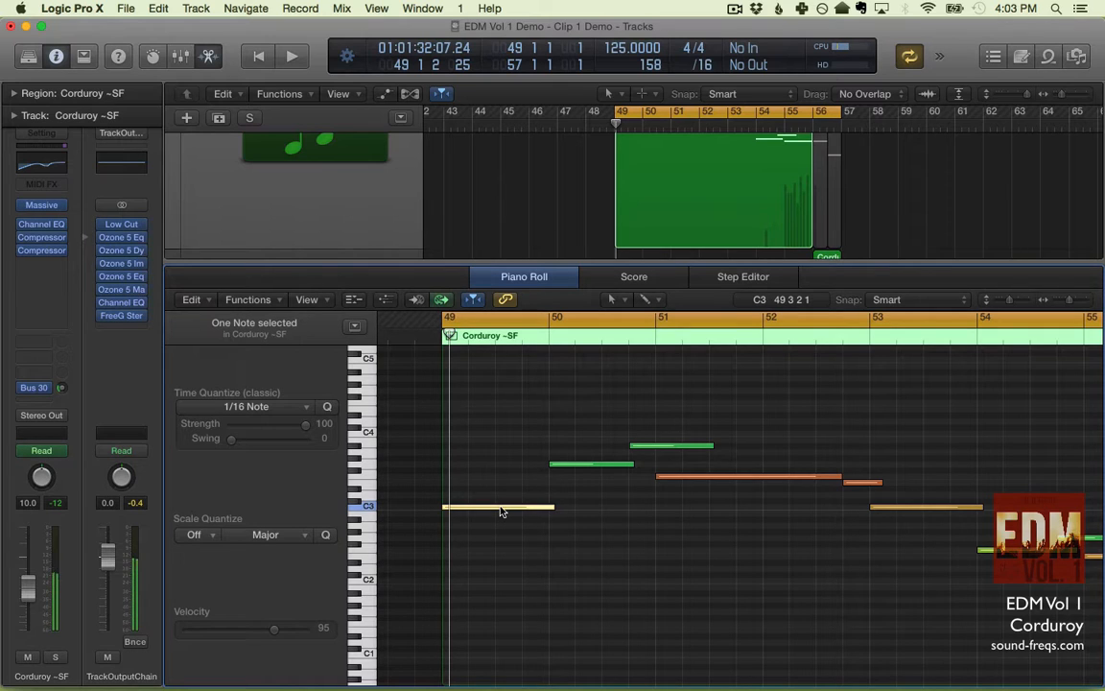
{"action": "left_click", "coordinate": [584, 464]}
- Select all regions on the Corduroy ~SF track and examine their complete note line in the Piano Roll
{"action": "left_click", "coordinate": [354, 184]}
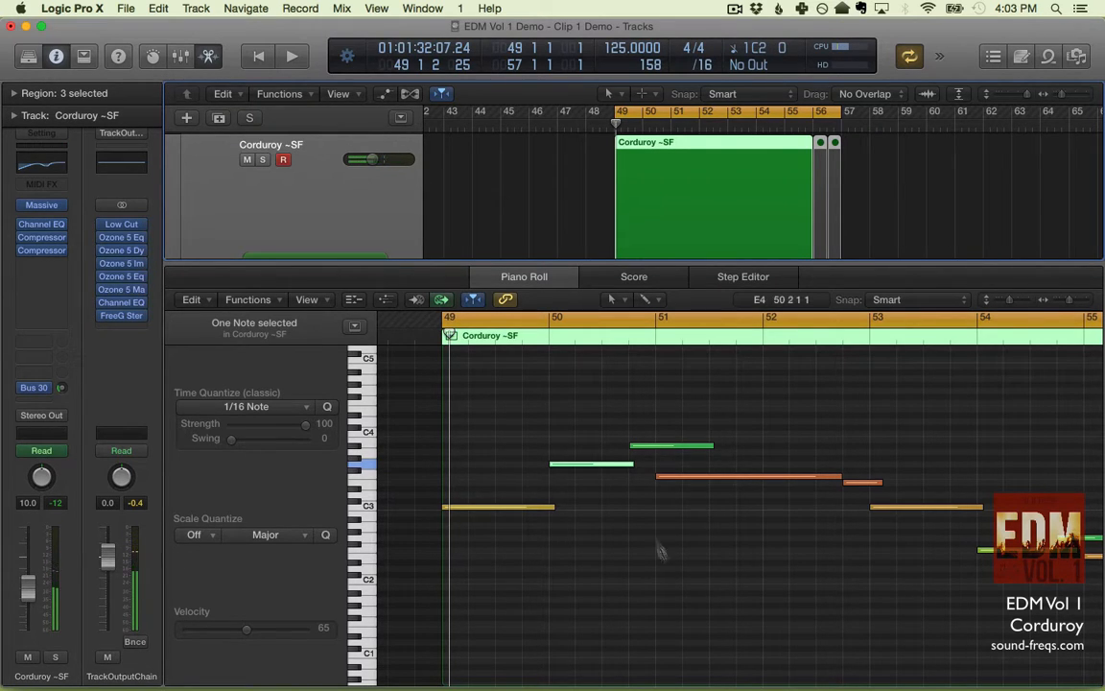
{"action": "left_click", "coordinate": [632, 499]}
{"action": "scroll", "coordinate": [631, 500], "scroll_direction": "down", "scroll_amount": 5}
{"action": "scroll", "coordinate": [631, 500], "scroll_direction": "up", "scroll_amount": 5}
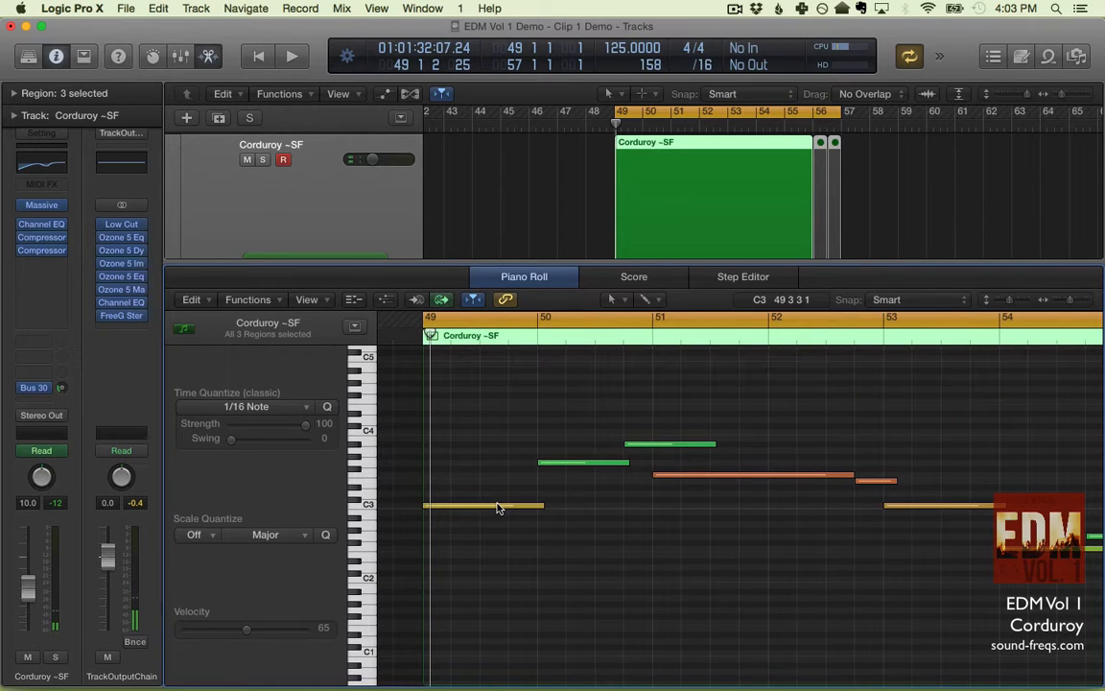
{"action": "mouse_move", "coordinate": [495, 507]}
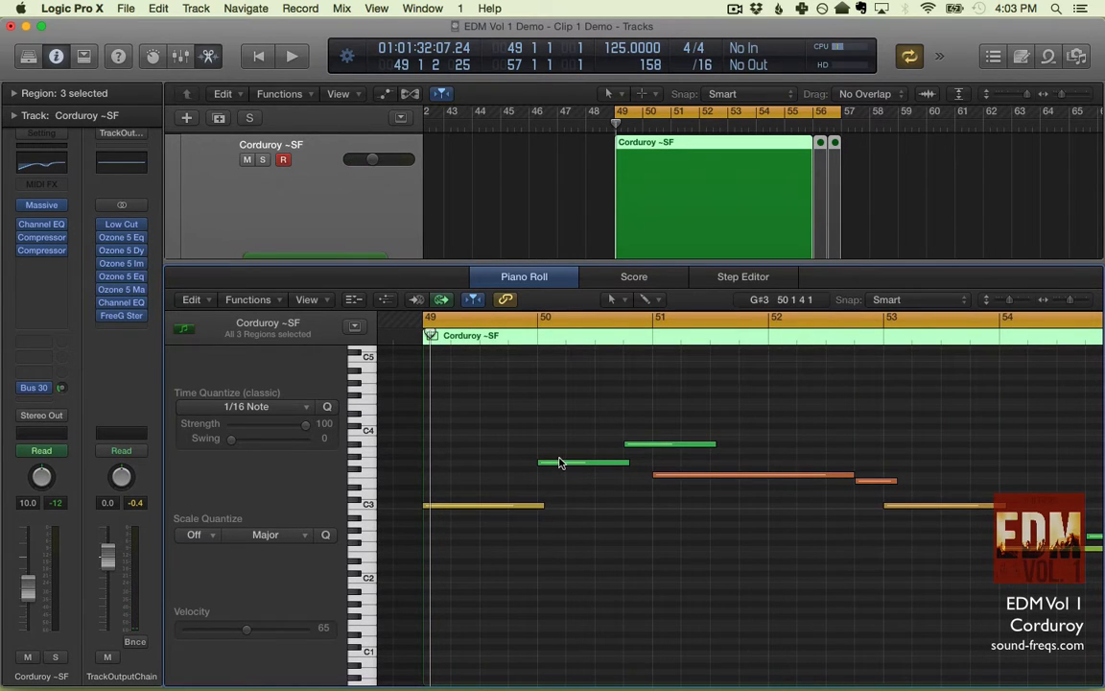
{"action": "mouse_move", "coordinate": [561, 464]}
{"action": "key", "text": "super+Left"}
{"action": "key", "text": "super+Left"}
{"action": "key", "text": "super+Left"}
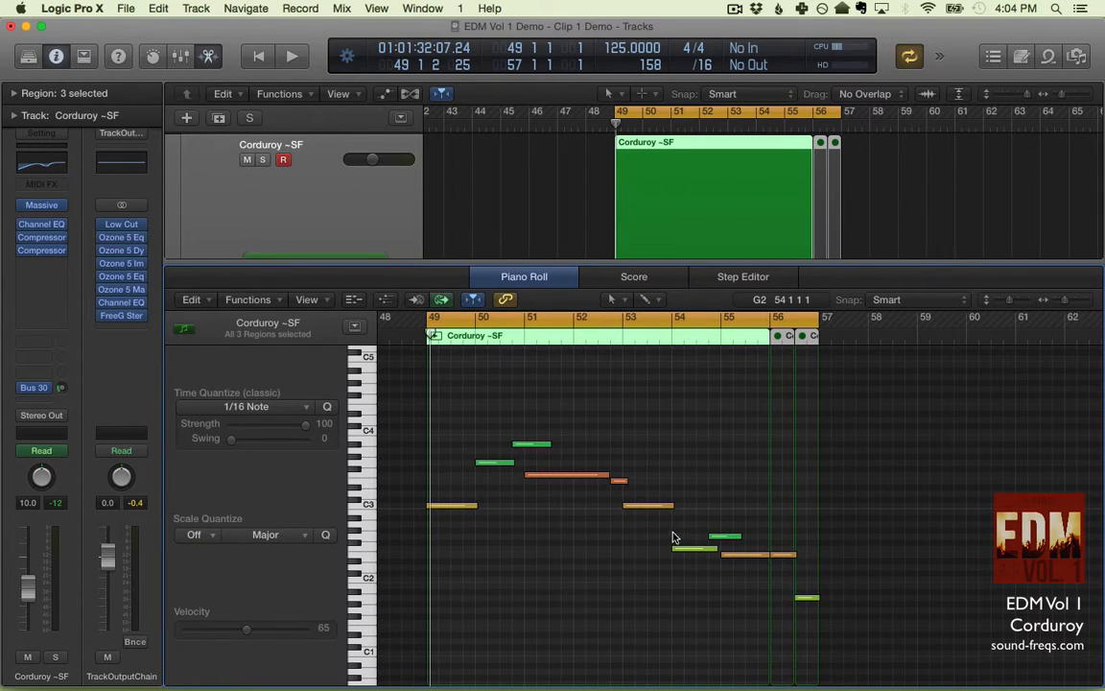
- Solo the Corduroy ~SF track and listen to its note line from bar 49
{"action": "key", "text": "space"}
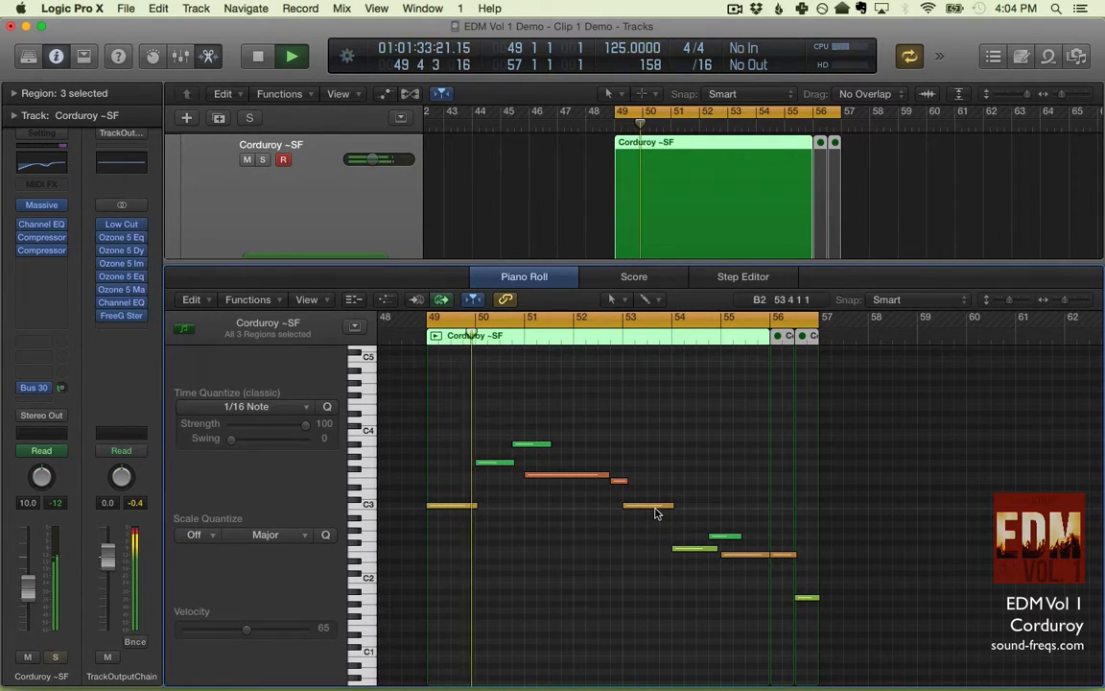
{"action": "key", "text": "s"}
{"action": "mouse_move", "coordinate": [656, 512]}
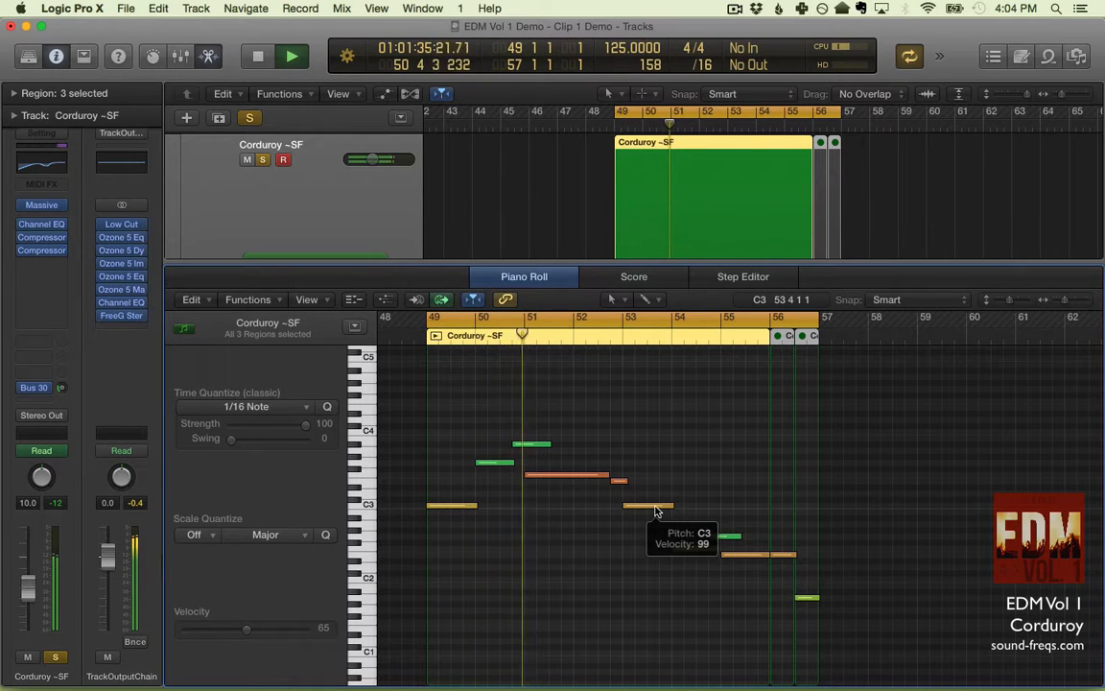
{"action": "key", "text": "super+Right"}
{"action": "key", "text": "super+Right"}
{"action": "key", "text": "super+Right"}
{"action": "key", "text": "super+Left"}
{"action": "scroll", "coordinate": [656, 510], "scroll_direction": "right", "scroll_amount": 2}
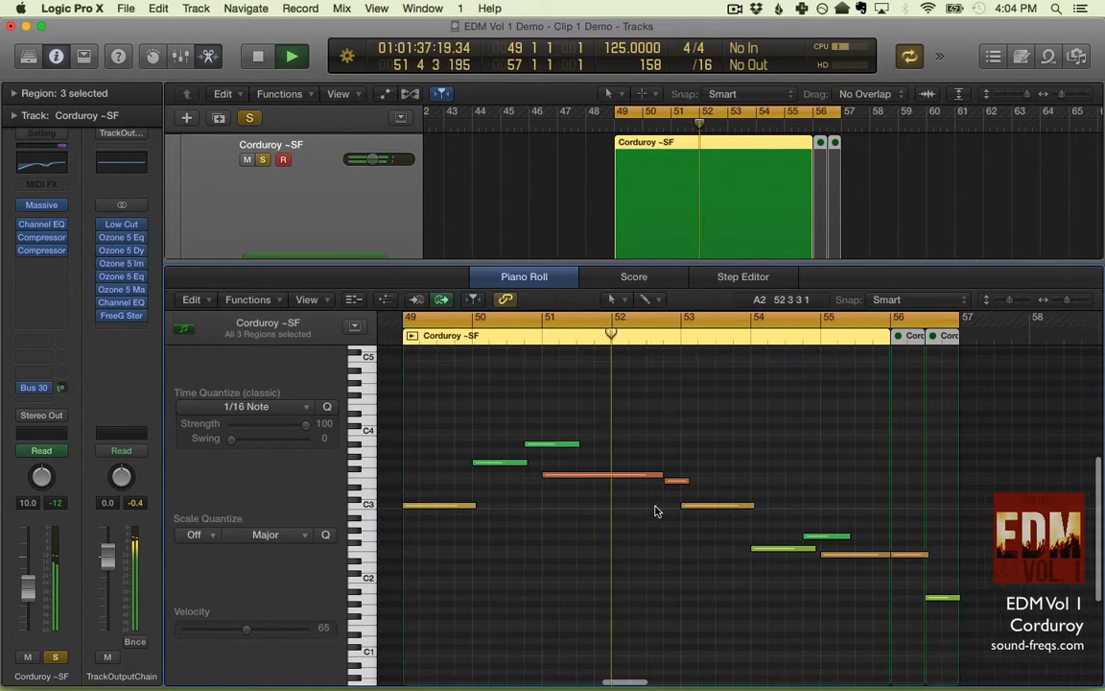
{"action": "scroll", "coordinate": [655, 511], "scroll_direction": "right", "scroll_amount": 1}
{"action": "key", "text": "space"}
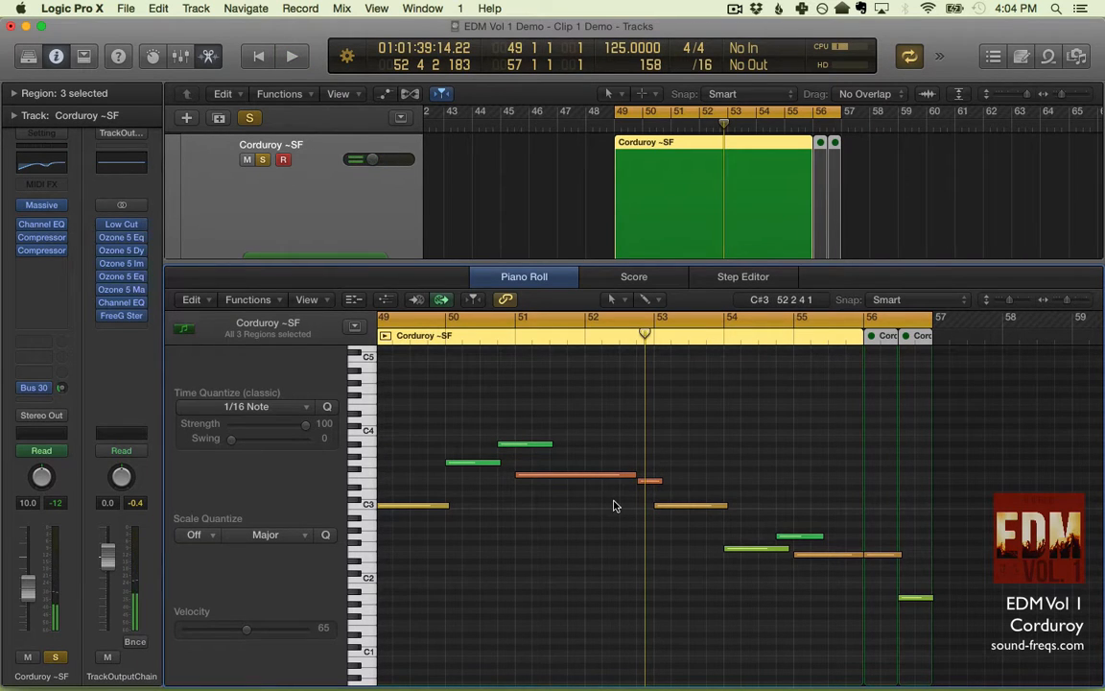
- Close the Piano Roll and inspect the macro controls of the Corduroy ~SF track's Massive instrument
{"action": "key", "text": "p"}
{"action": "scroll", "coordinate": [382, 357], "scroll_direction": "up", "scroll_amount": 3}
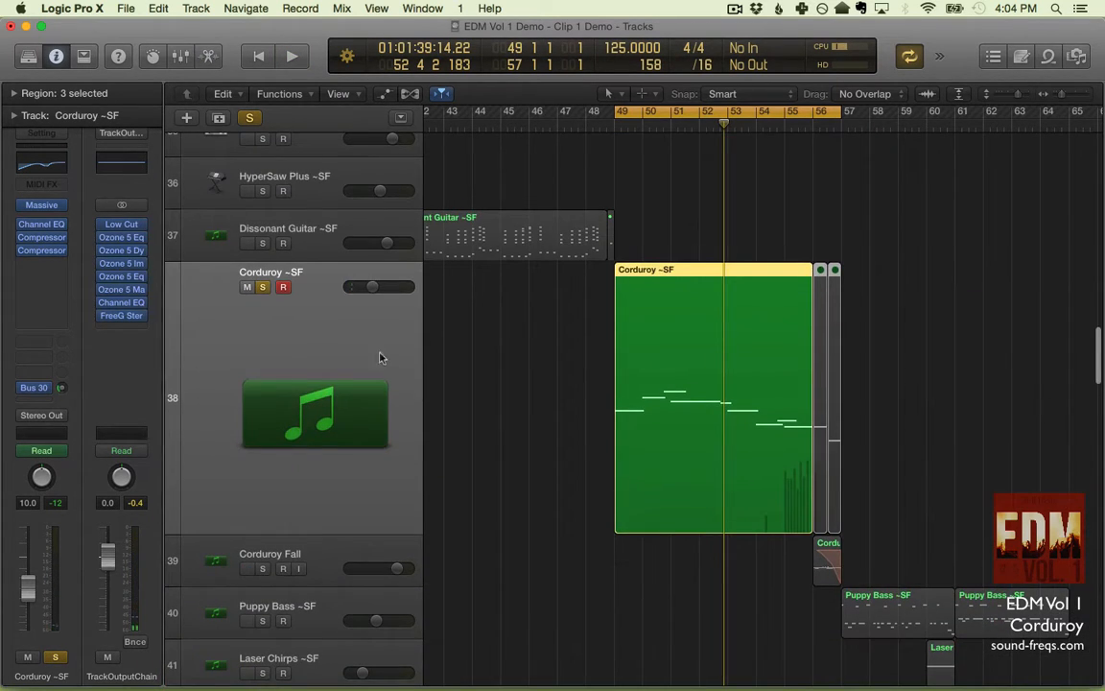
{"action": "left_click", "coordinate": [42, 207]}
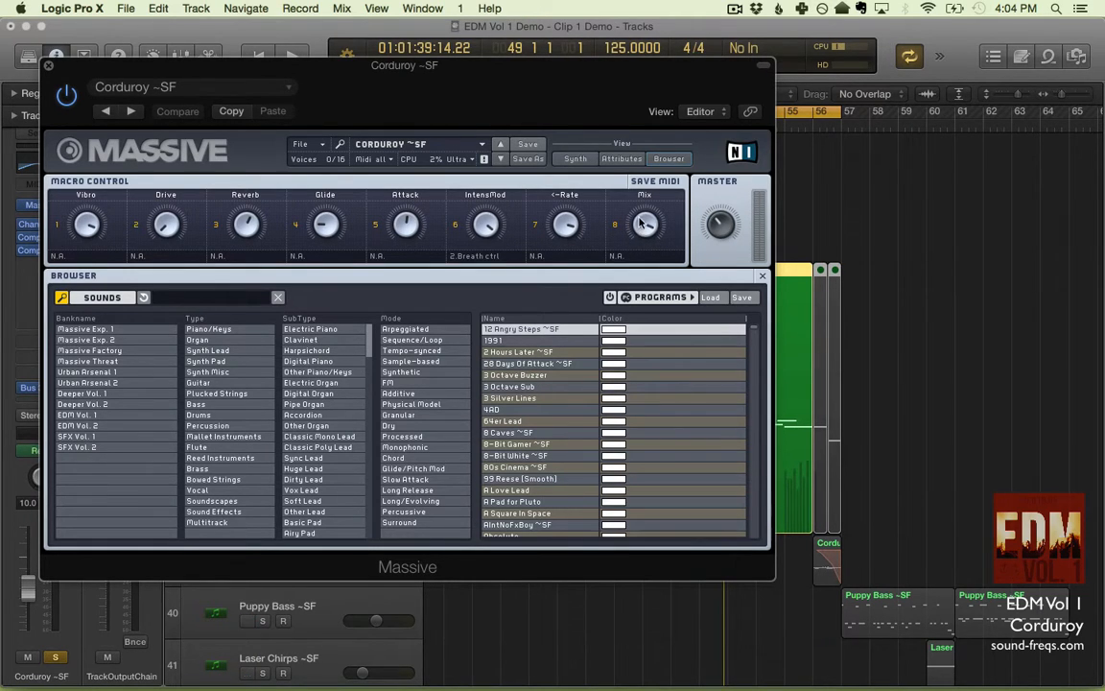
{"action": "left_click", "coordinate": [48, 68]}
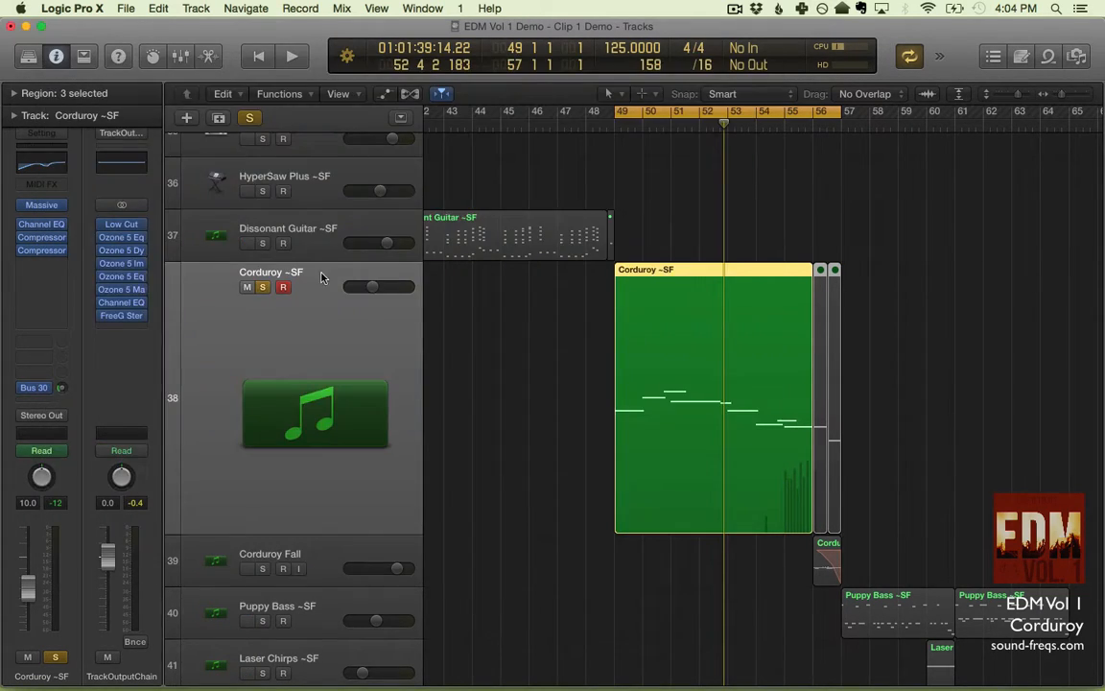
- Show the track automation and expand the Corduroy ~SF track's automation lanes, keeping Massive: Attack on the main lane
{"action": "key", "text": "a"}
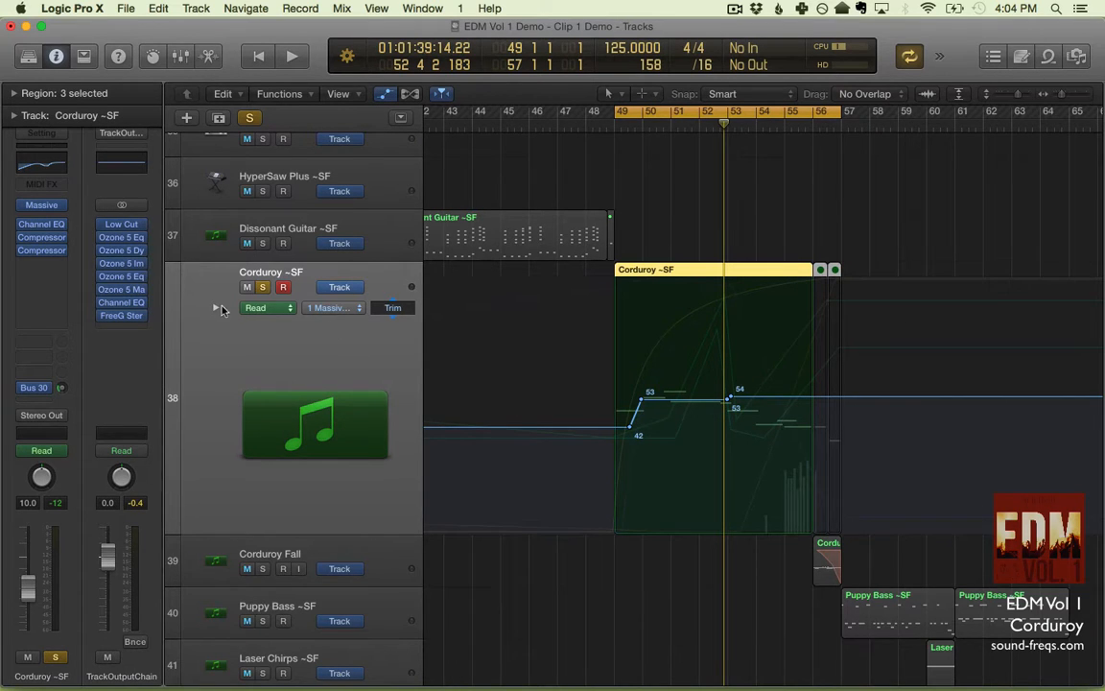
{"action": "left_click", "coordinate": [215, 308]}
{"action": "scroll", "coordinate": [556, 395], "scroll_direction": "down", "scroll_amount": 2}
{"action": "left_click", "coordinate": [329, 219]}
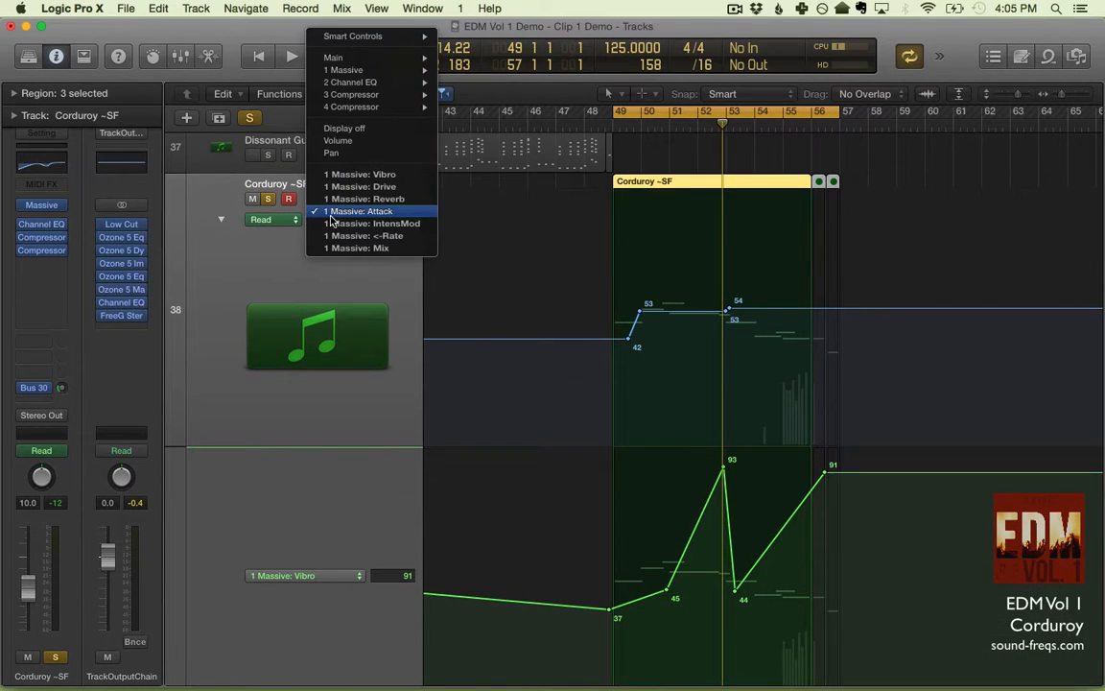
{"action": "left_click", "coordinate": [285, 291]}
{"action": "left_click", "coordinate": [344, 221]}
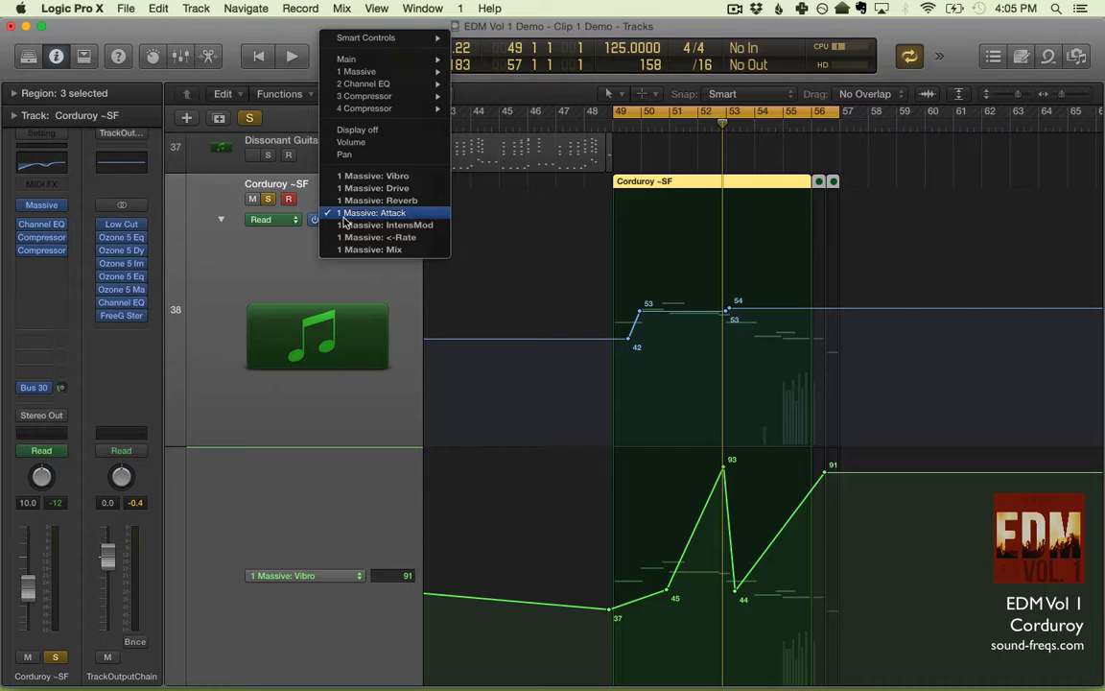
{"action": "left_click", "coordinate": [285, 268]}
{"action": "key", "text": "super+Right"}
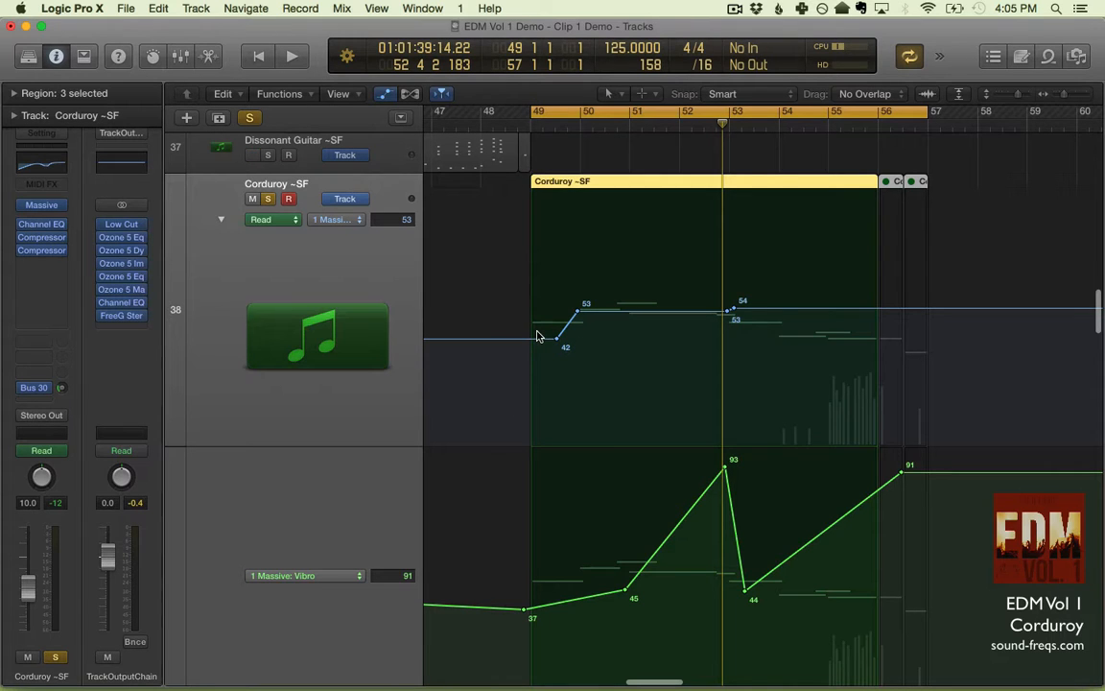
- Play the Corduroy ~SF opening and try raising its first Attack automation point to 90
{"action": "key", "text": "space"}
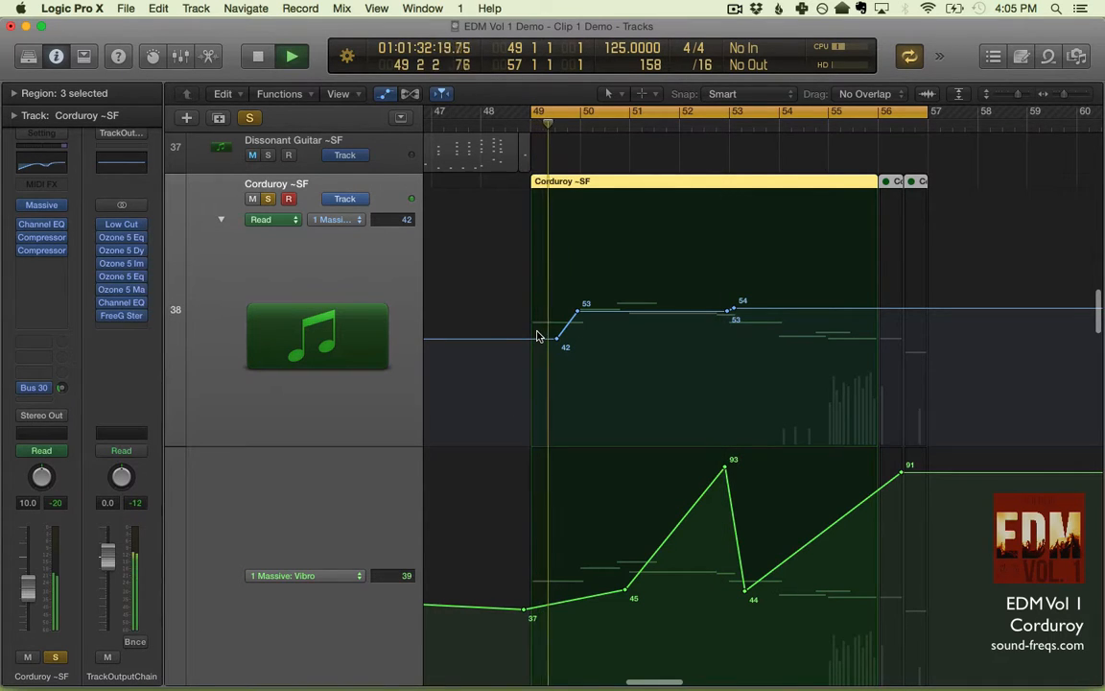
{"action": "key", "text": "space"}
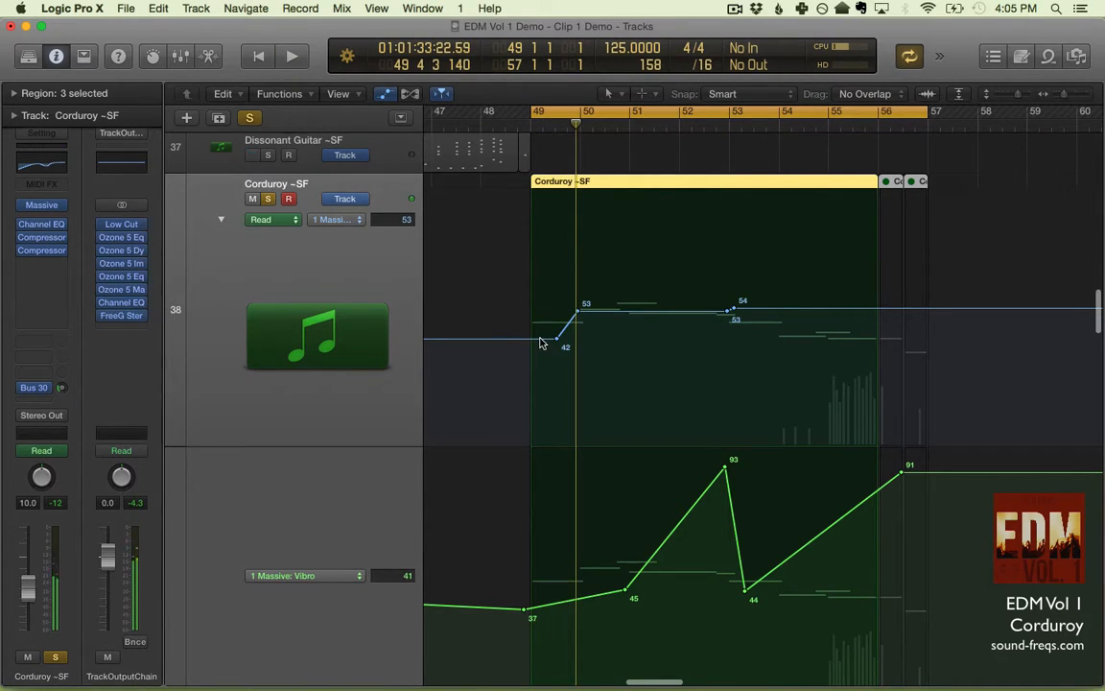
{"action": "left_click_drag", "start_coordinate": [540, 342], "coordinate": [539, 216]}
{"action": "key", "text": "space"}
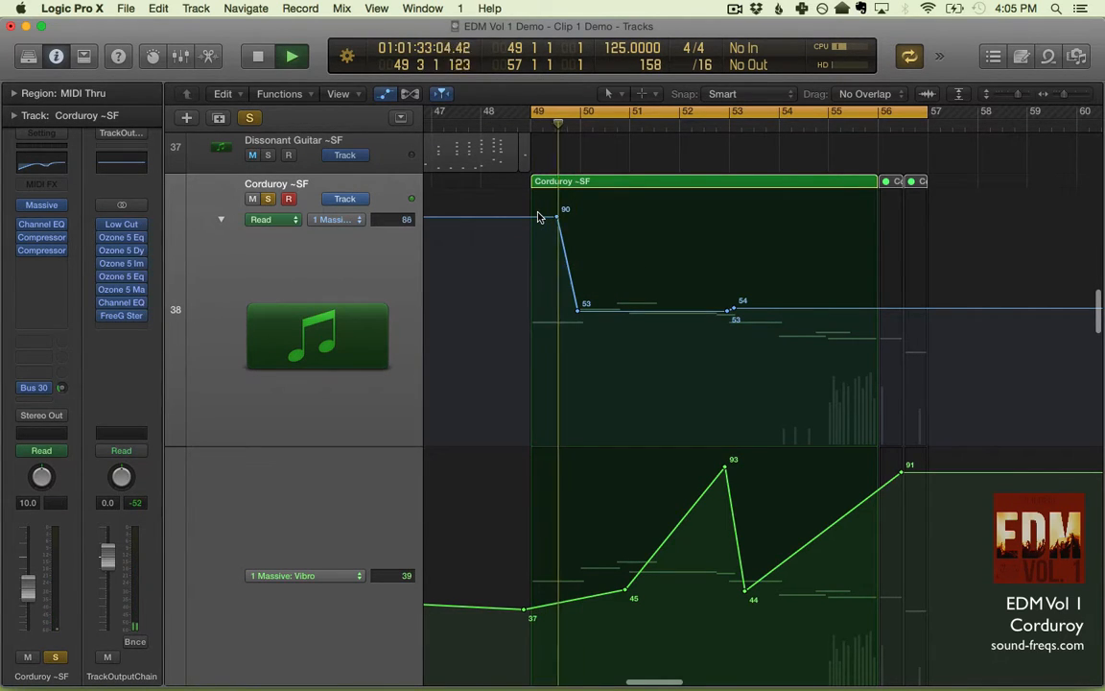
{"action": "key", "text": "space"}
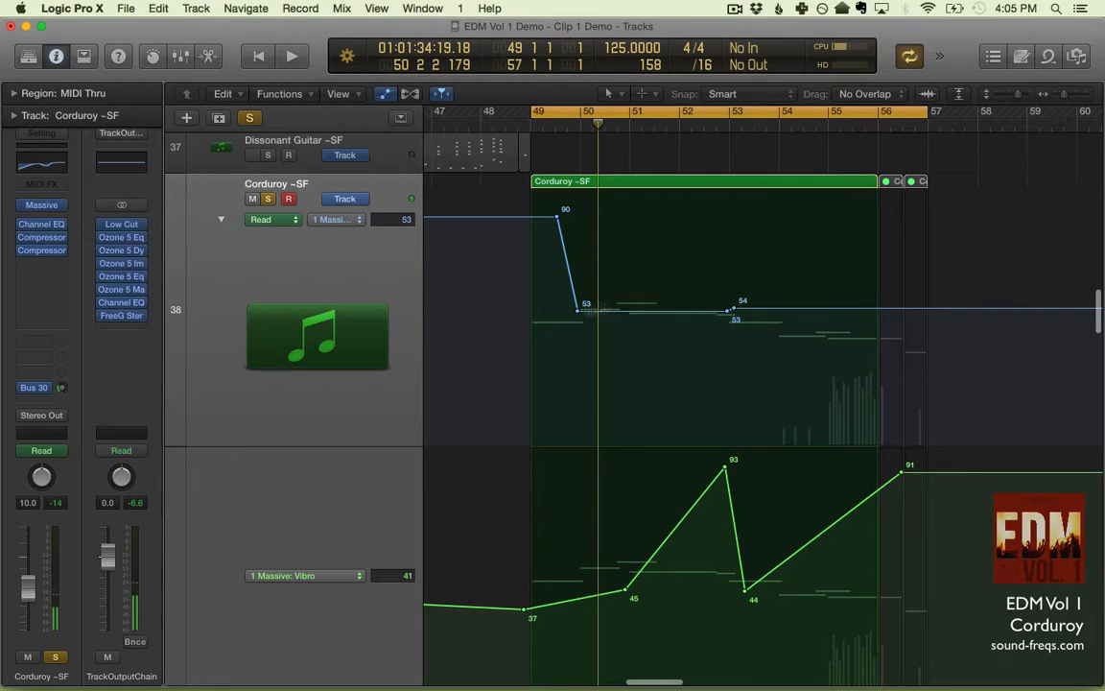
{"action": "key", "text": "space"}
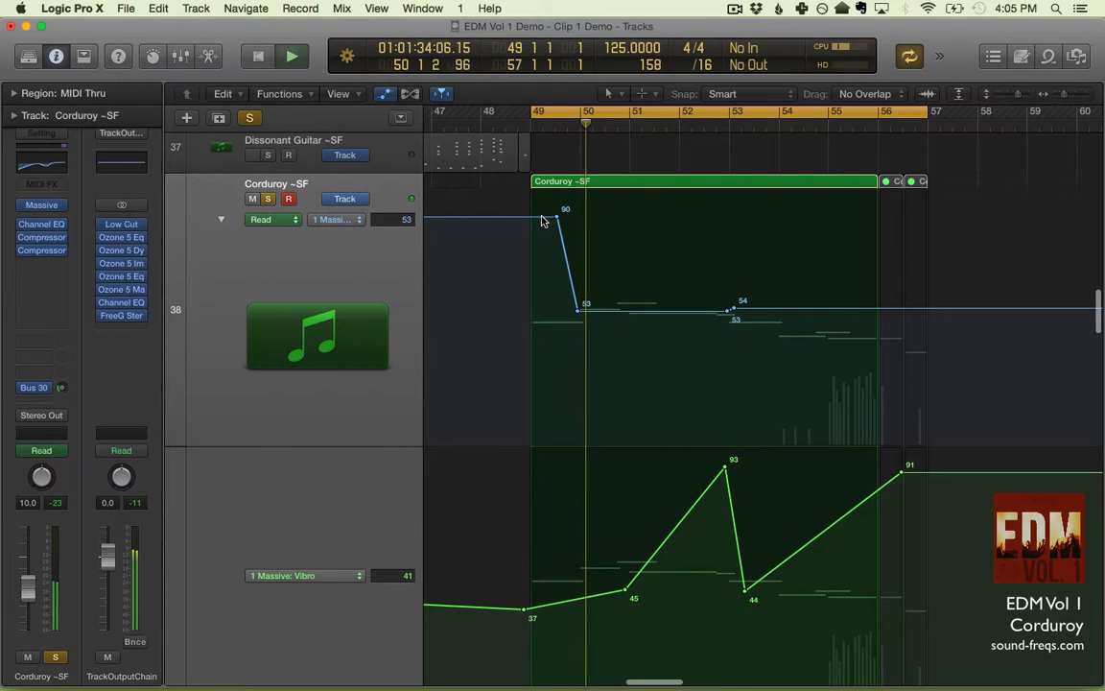
{"action": "key", "text": "space"}
- Try the first Attack automation point at 69, listen, and undo the Attack changes
{"action": "left_click_drag", "start_coordinate": [544, 221], "coordinate": [540, 278]}
{"action": "key", "text": "space"}
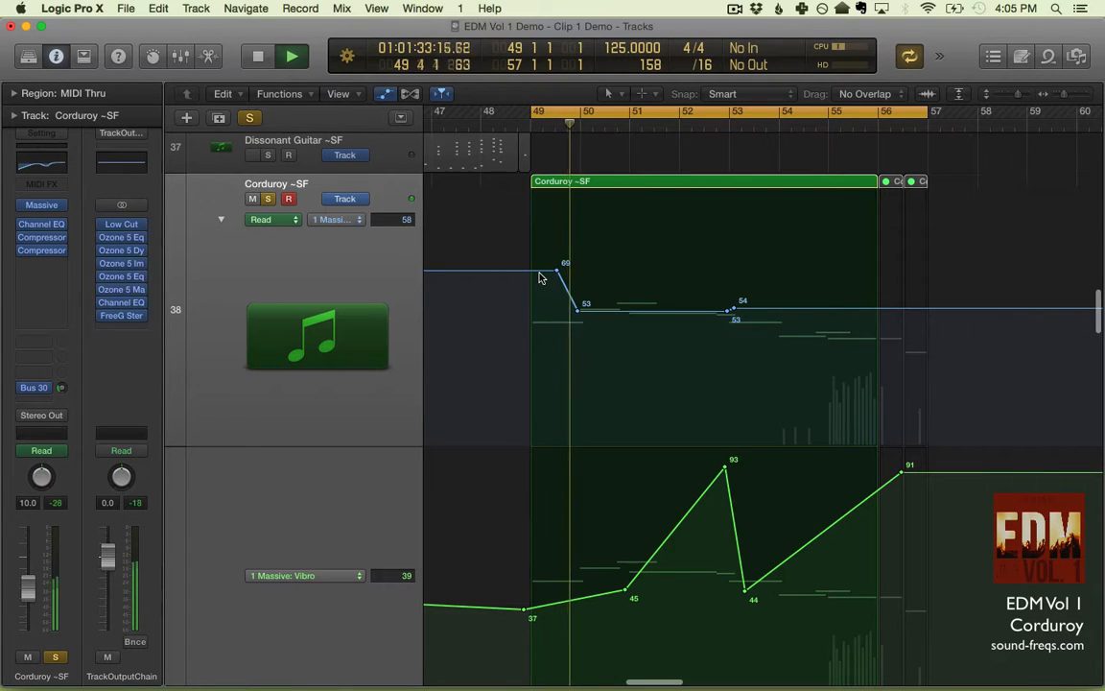
{"action": "key", "text": "space"}
{"action": "key", "text": "super+z"}
{"action": "key", "text": "super+z"}
{"action": "key", "text": "super+z"}
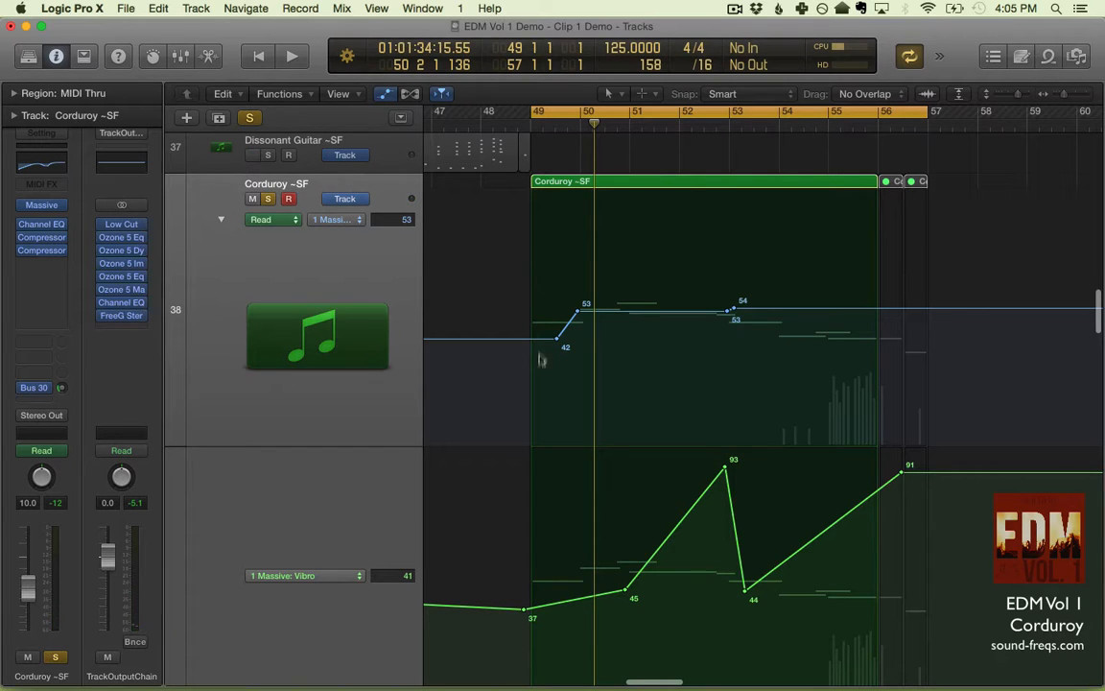
- Replay the opening of the Corduroy ~SF line to hear the original Attack automation
{"action": "mouse_move", "coordinate": [536, 340]}
{"action": "left_mouse_down"}
{"action": "mouse_move", "coordinate": [539, 451]}
{"action": "mouse_move", "coordinate": [543, 338]}
{"action": "left_mouse_up"}
{"action": "key", "text": "space"}
{"action": "key", "text": "space"}
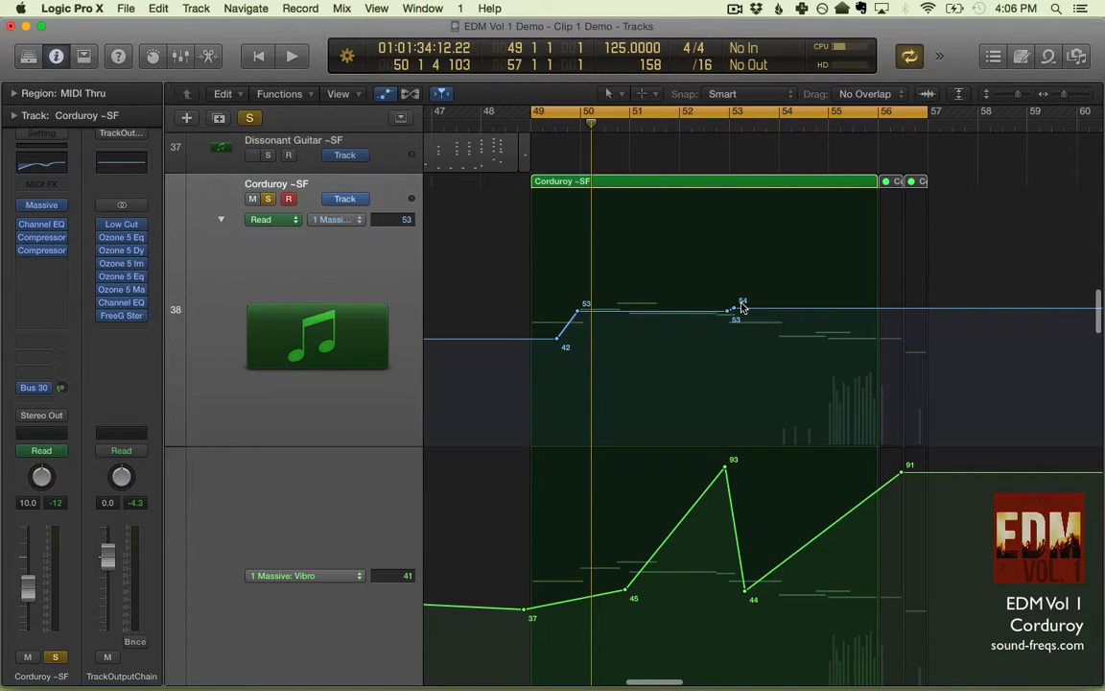
{"action": "key", "text": "space"}
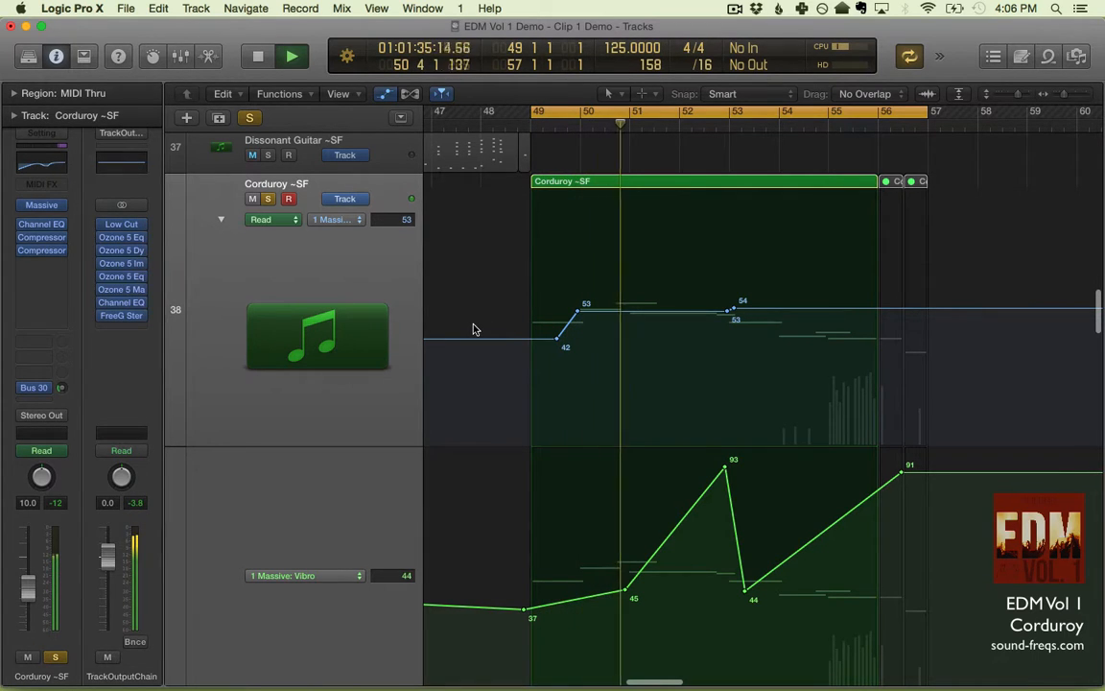
{"action": "key", "text": "space"}
- Try raising the first two Vibro automation points to 96 and 100, listen, and undo the change
{"action": "scroll", "coordinate": [473, 331], "scroll_direction": "down", "scroll_amount": 3}
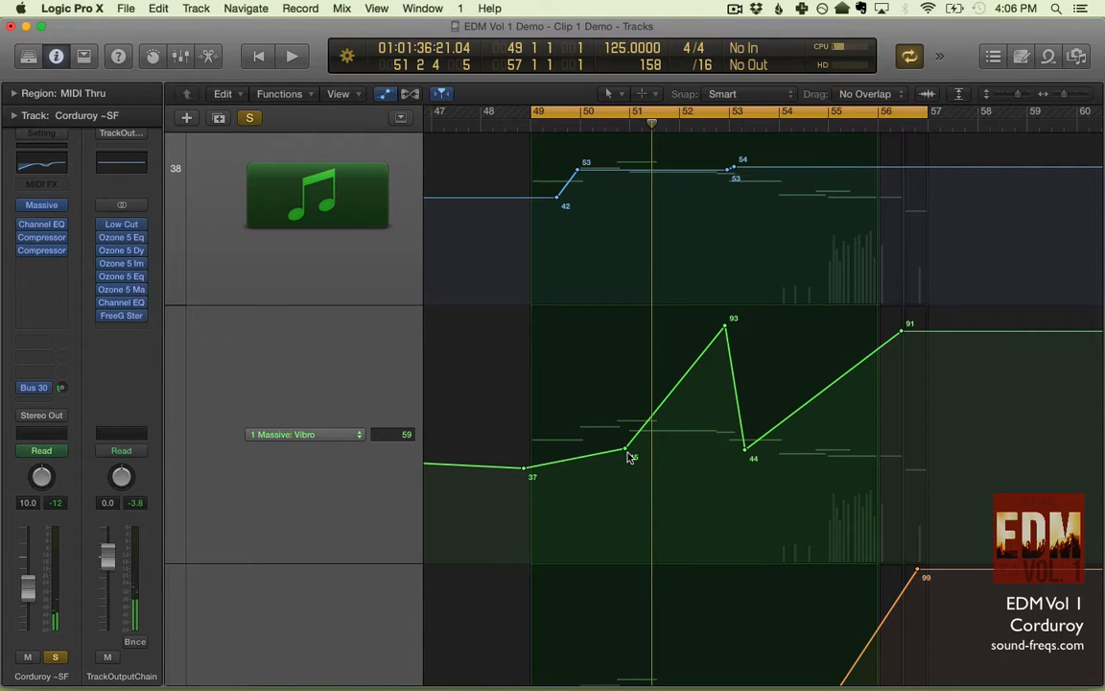
{"action": "key", "text": "space"}
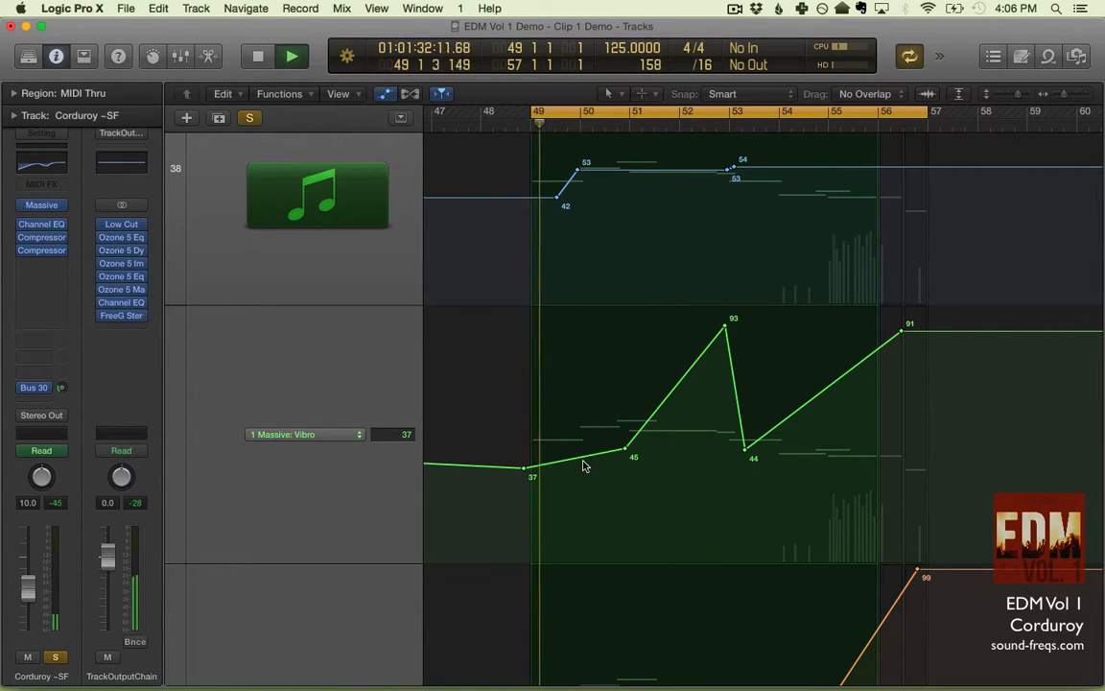
{"action": "key", "text": "space"}
{"action": "left_click_drag", "start_coordinate": [562, 461], "coordinate": [562, 270]}
{"action": "key", "text": "space"}
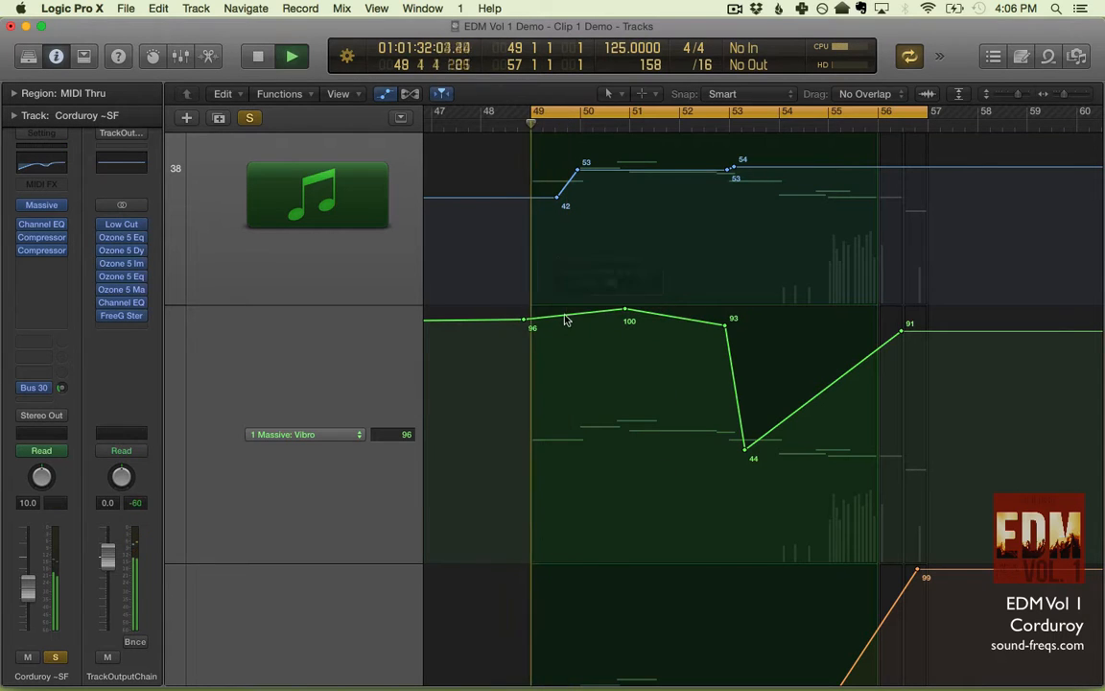
{"action": "key", "text": "space"}
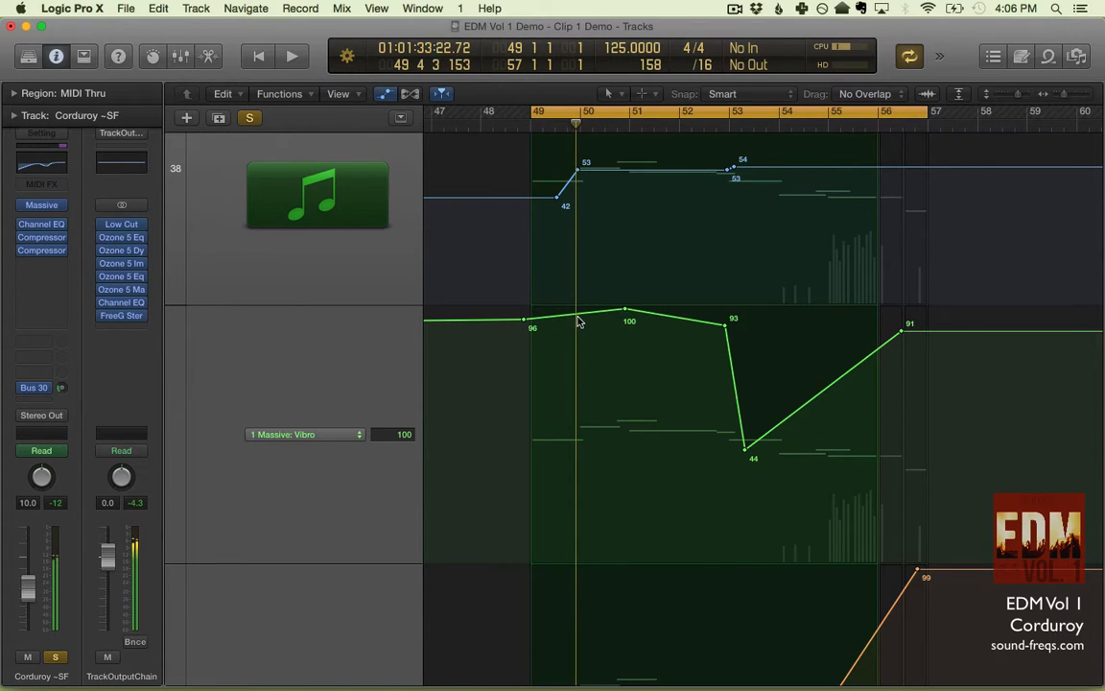
{"action": "key", "text": "super+z"}
- Play the original Vibro curve, lower its segment before bar 51 to values 0 and 4, and compare the sound
{"action": "key", "text": "space"}
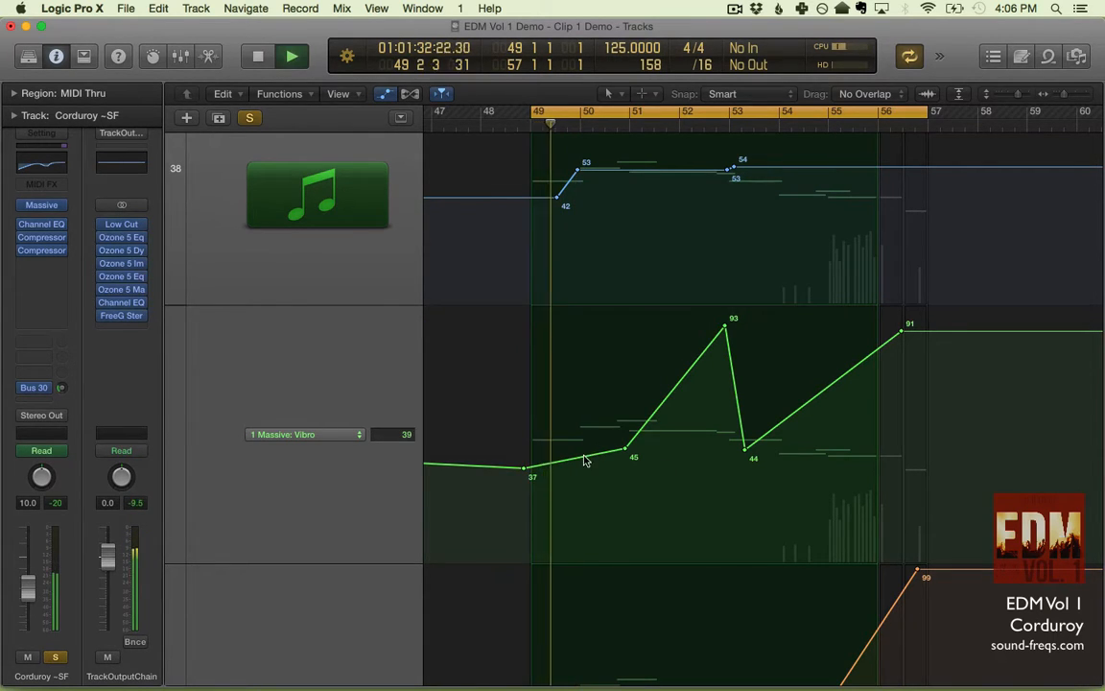
{"action": "key", "text": "space"}
{"action": "left_click_drag", "start_coordinate": [582, 462], "coordinate": [585, 549]}
{"action": "key", "text": "space"}
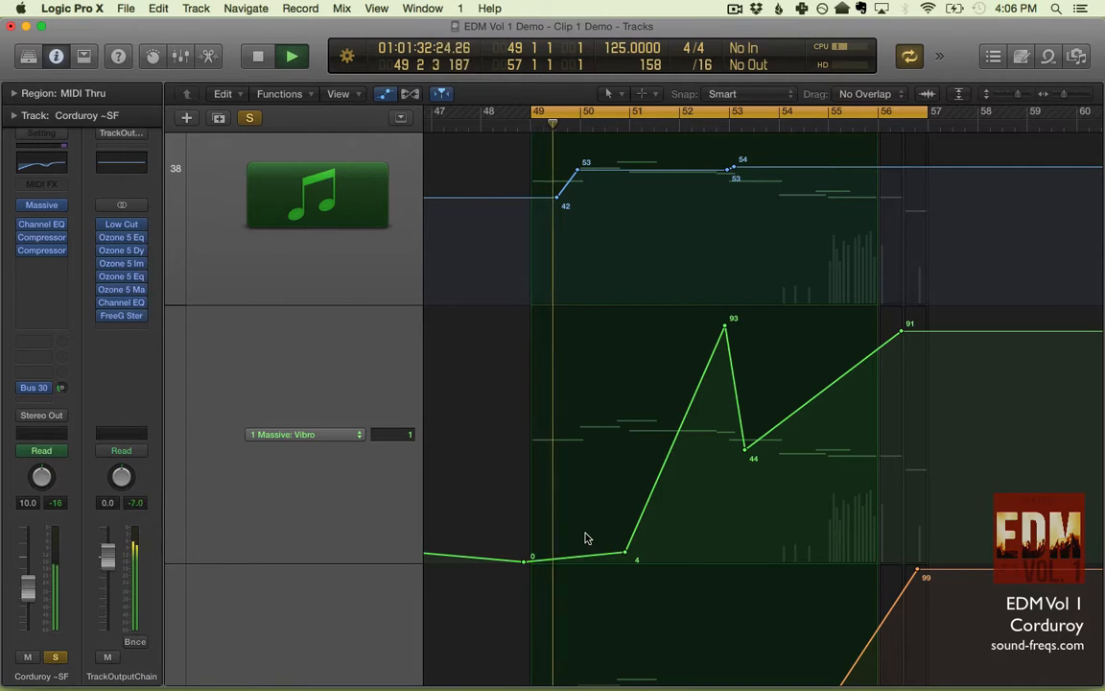
{"action": "key", "text": "space"}
{"action": "key", "text": "space"}
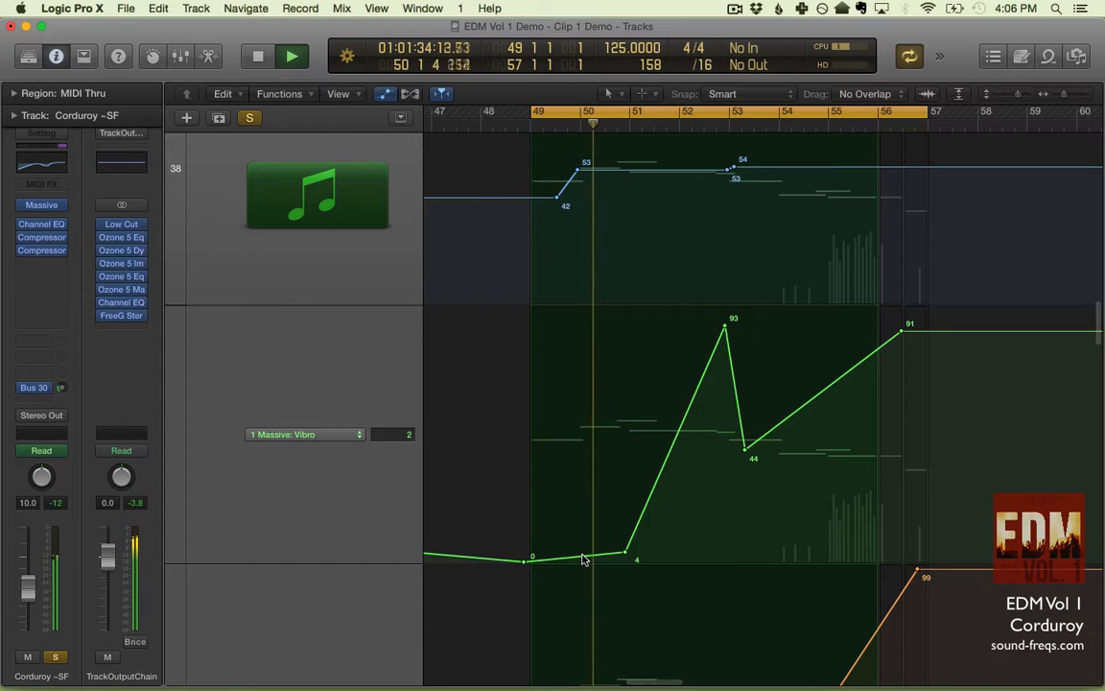
- Raise the Vibro automation segment before bar 51 to values 96 and 100 and play the opening
{"action": "key", "text": "space"}
{"action": "left_click_drag", "start_coordinate": [581, 560], "coordinate": [577, 327]}
{"action": "key", "text": "space"}
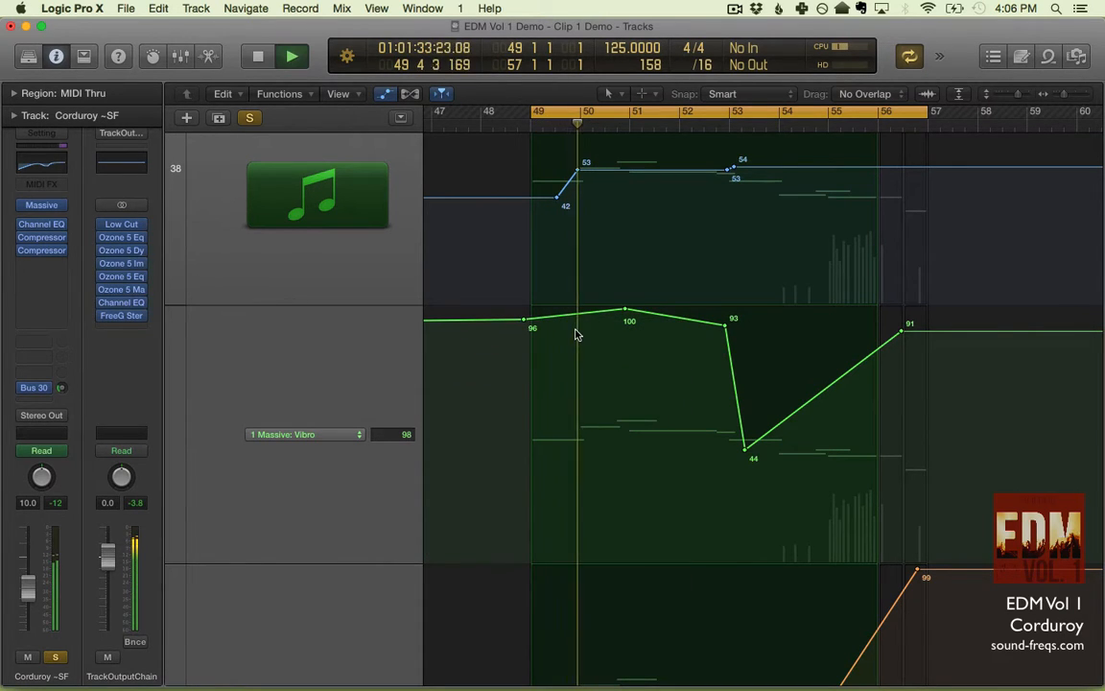
- Stop playback and undo the raised Vibro automation segment before bar 51
{"action": "key", "text": "space"}
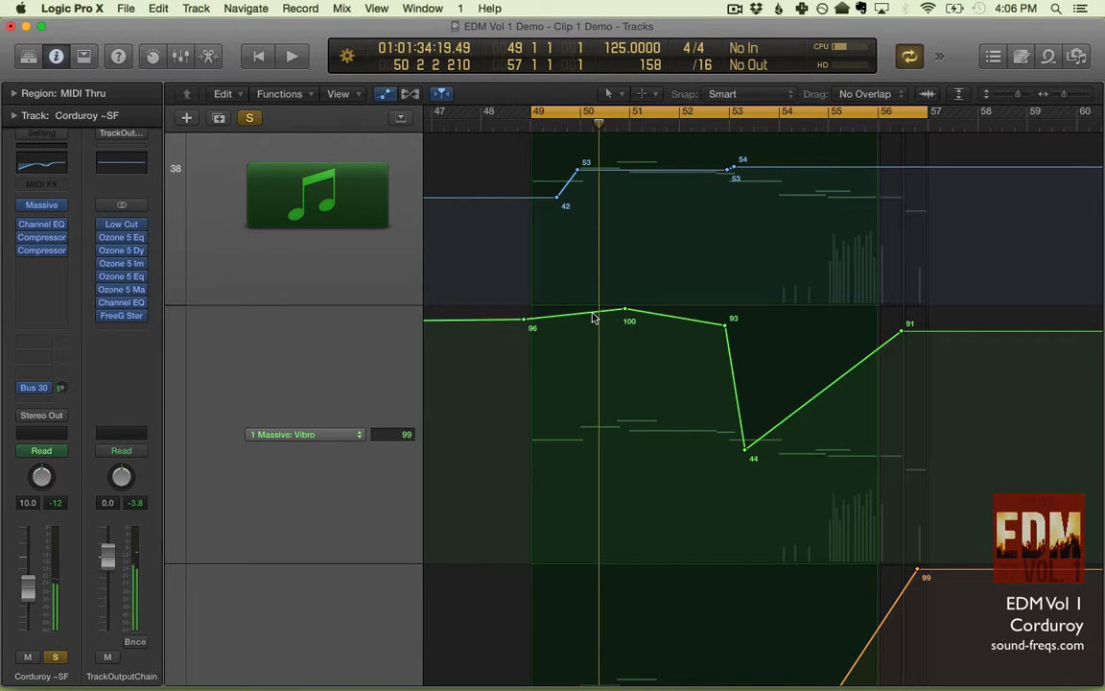
{"action": "key", "text": "super+z"}
{"action": "key", "text": "super+z"}
- Try raising the flat Drive automation segment between bars 50 and 53 to 100, listen, and undo the change
{"action": "scroll", "coordinate": [592, 318], "scroll_direction": "down", "scroll_amount": 10}
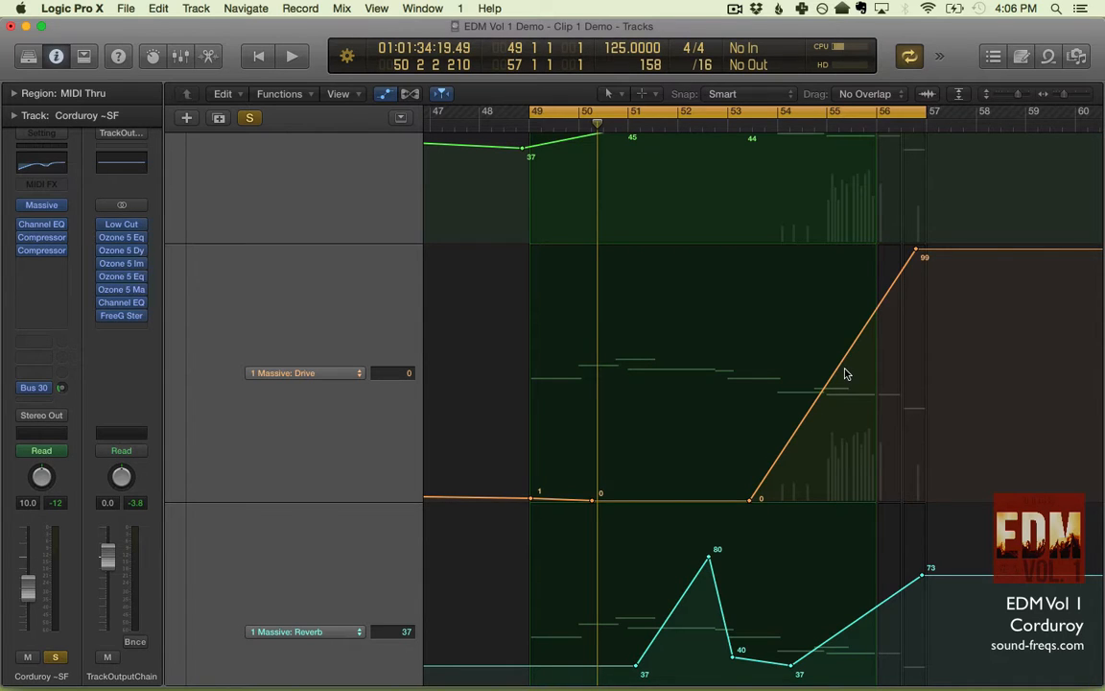
{"action": "key", "text": "space"}
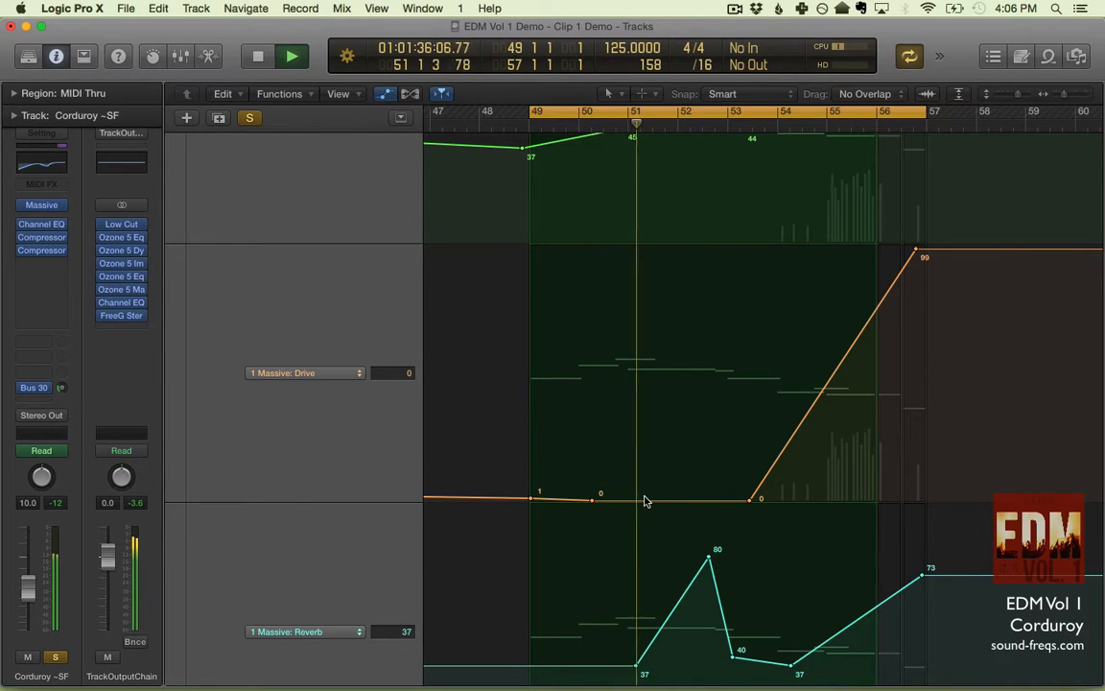
{"action": "left_click_drag", "start_coordinate": [645, 500], "coordinate": [648, 196]}
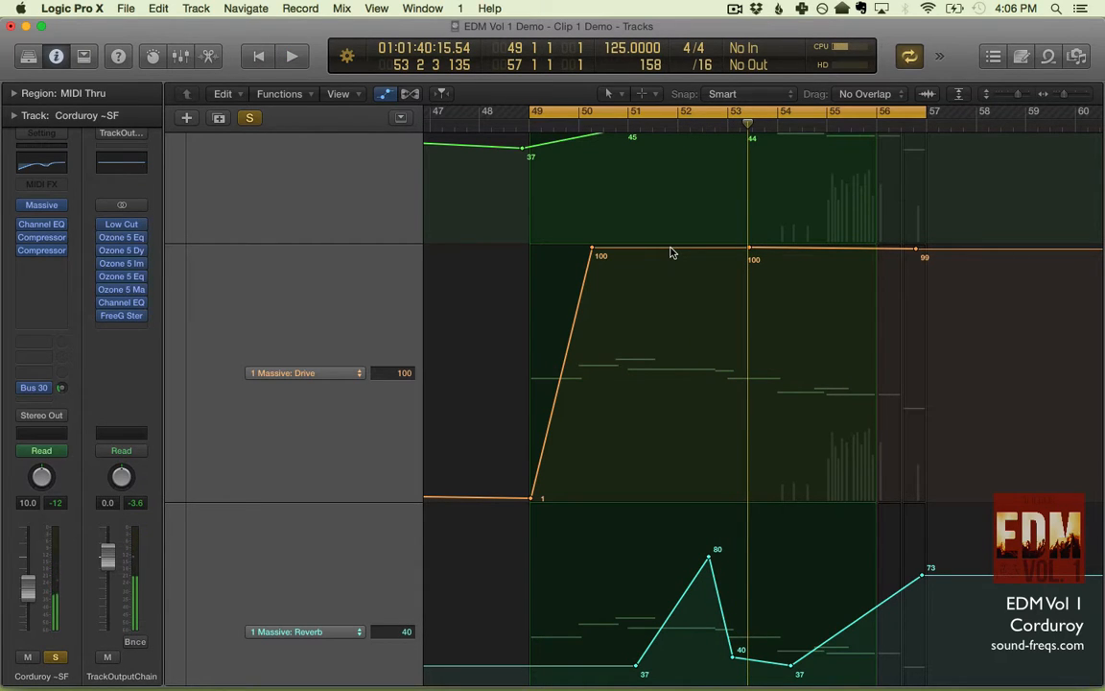
{"action": "key", "text": "space"}
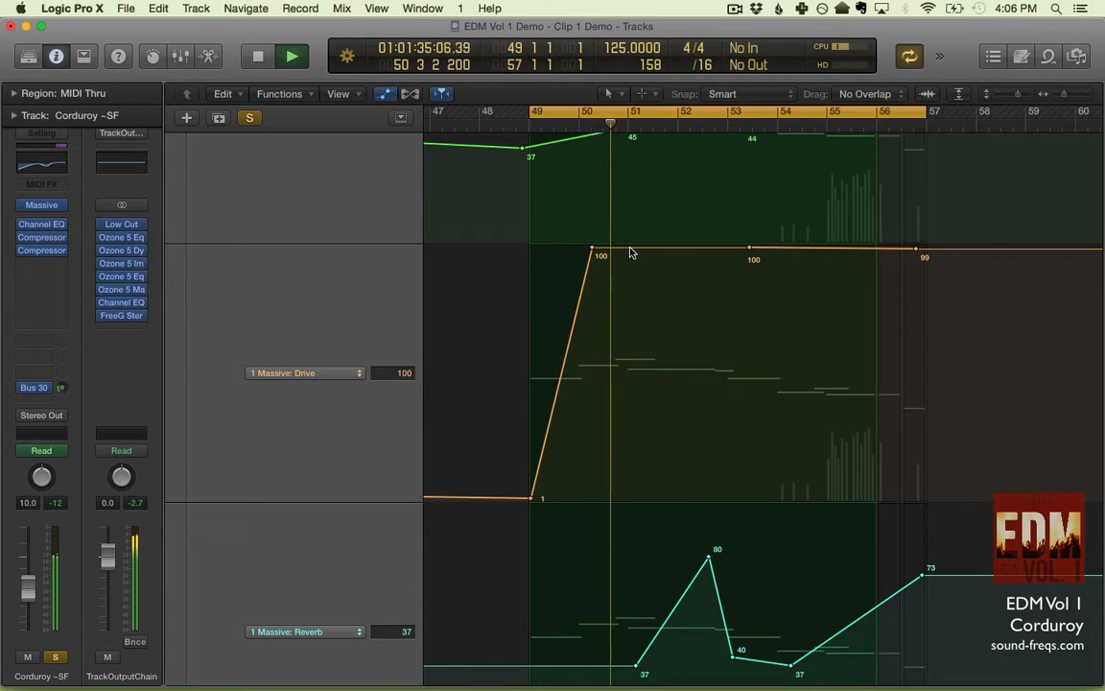
{"action": "key", "text": "super+z"}
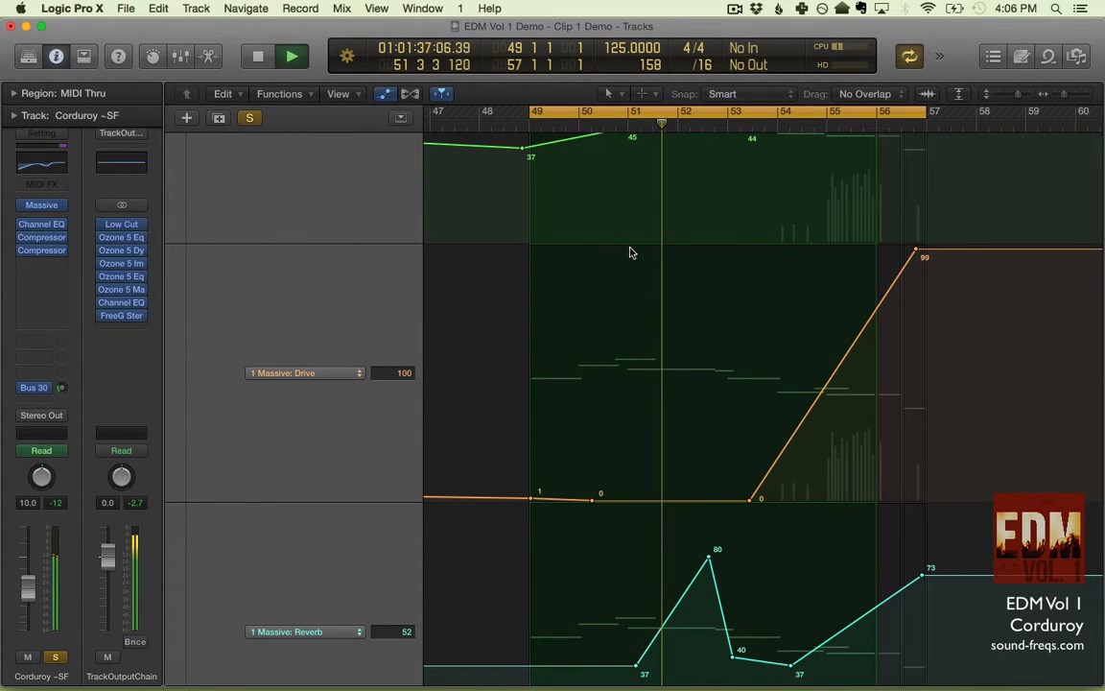
- Play the line from between bars 53 and 54 to hear the original Drive automation ramp
{"action": "key", "text": "space"}
{"action": "key", "text": "space"}
{"action": "key", "text": "space"}
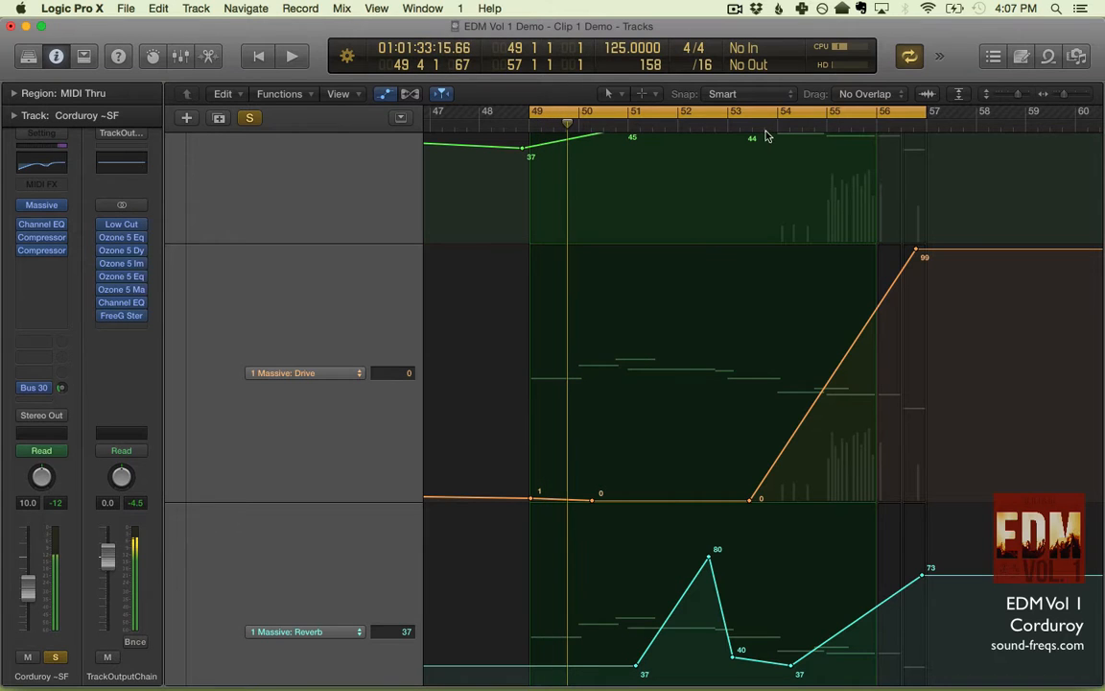
{"action": "left_click", "coordinate": [762, 129]}
{"action": "key", "text": "space"}
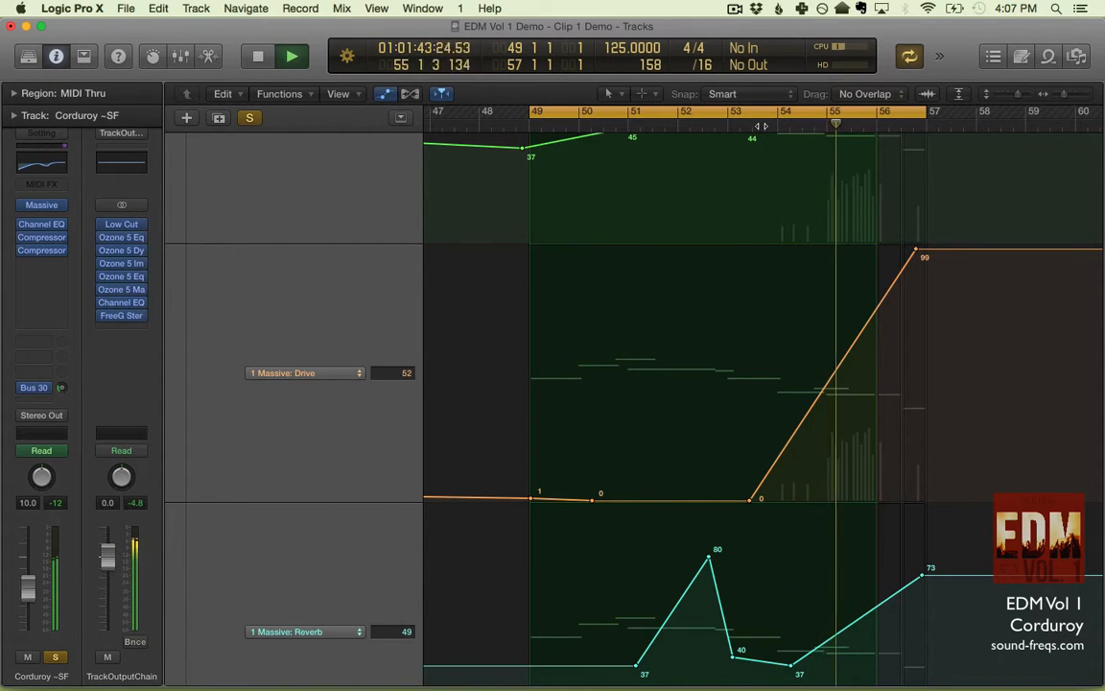
{"action": "key", "text": "space"}
{"action": "key", "text": "space"}
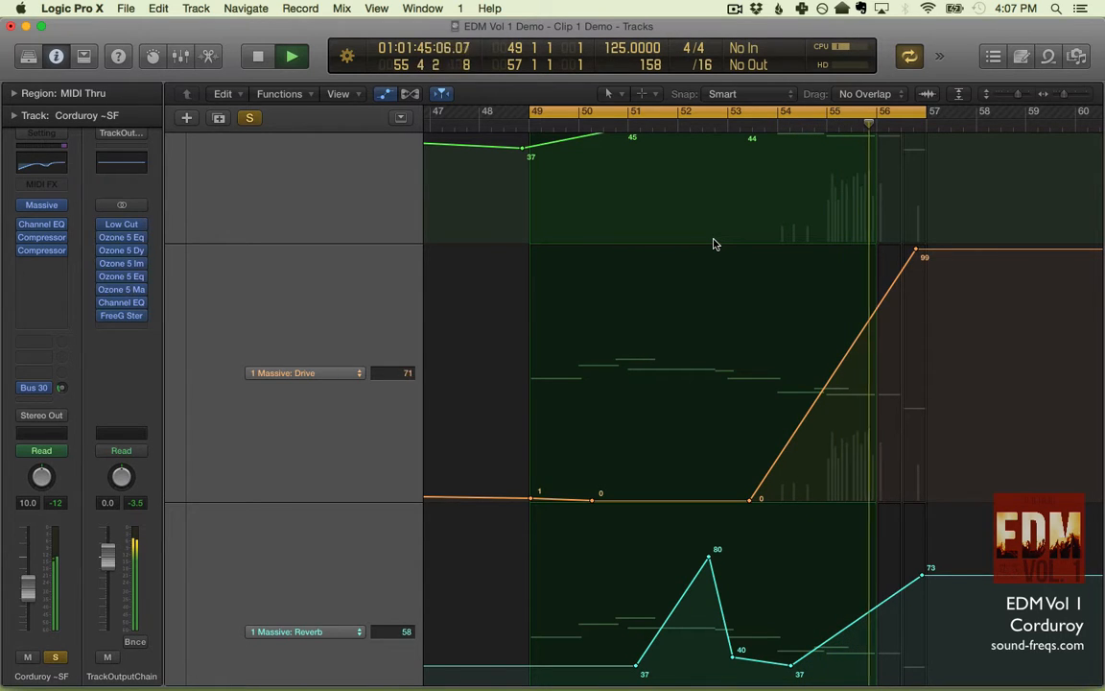
{"action": "key", "text": "space"}
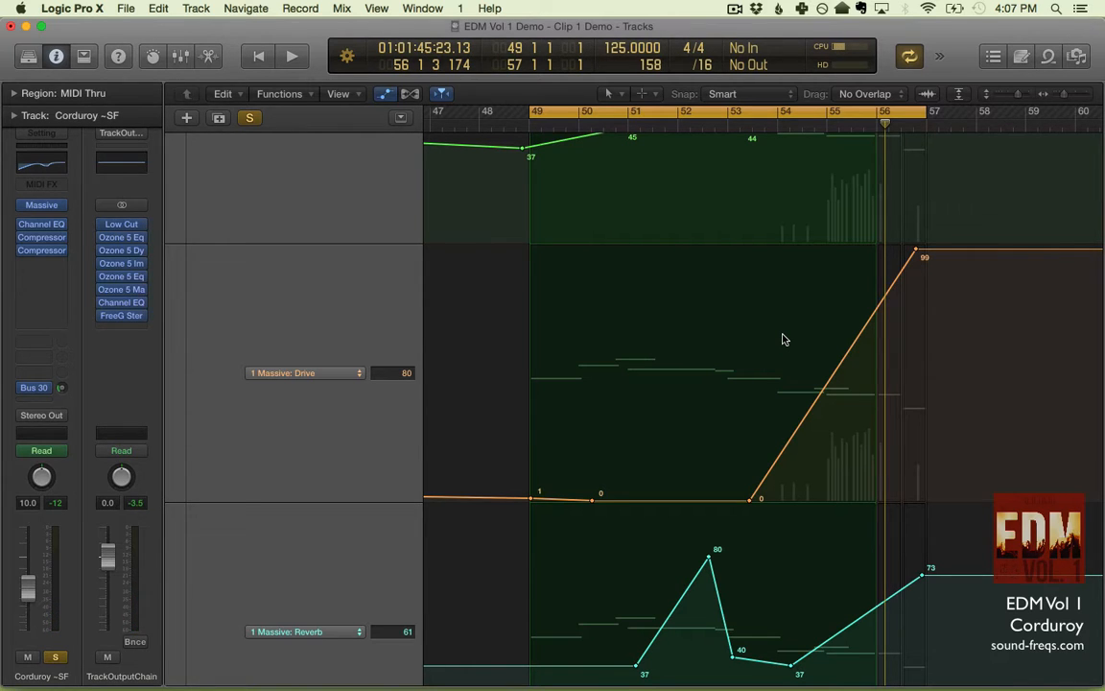
- Try raising the Reverb automation segment before bar 51 to 100, listen to the opening, and undo the change
{"action": "scroll", "coordinate": [789, 368], "scroll_direction": "down", "scroll_amount": 5}
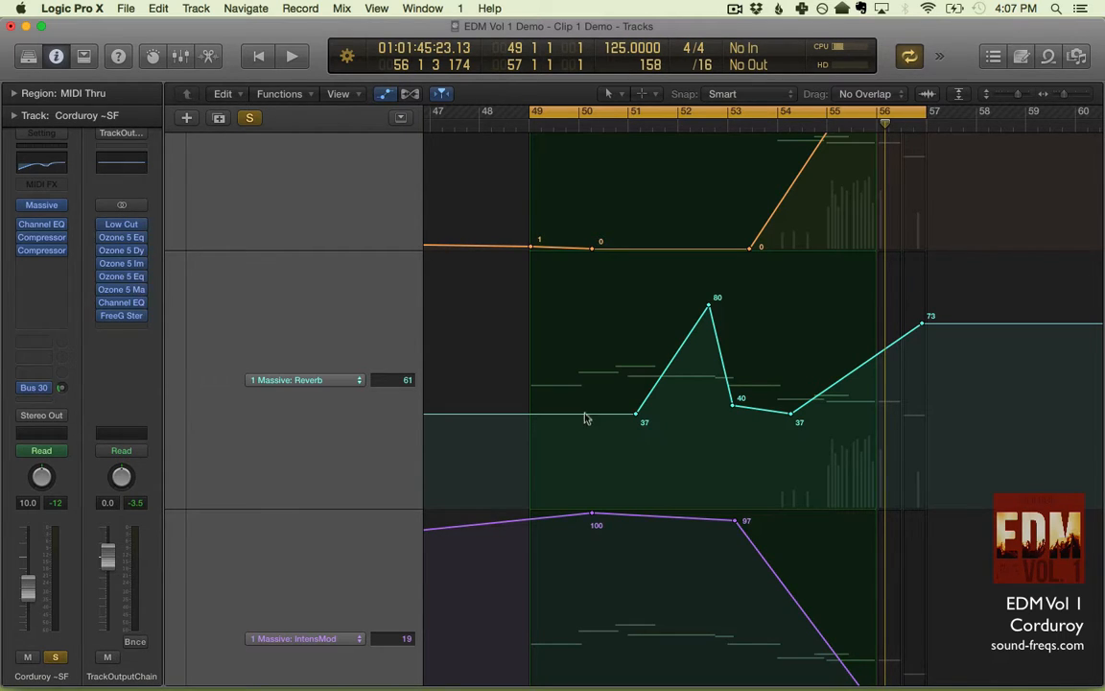
{"action": "key", "text": "space"}
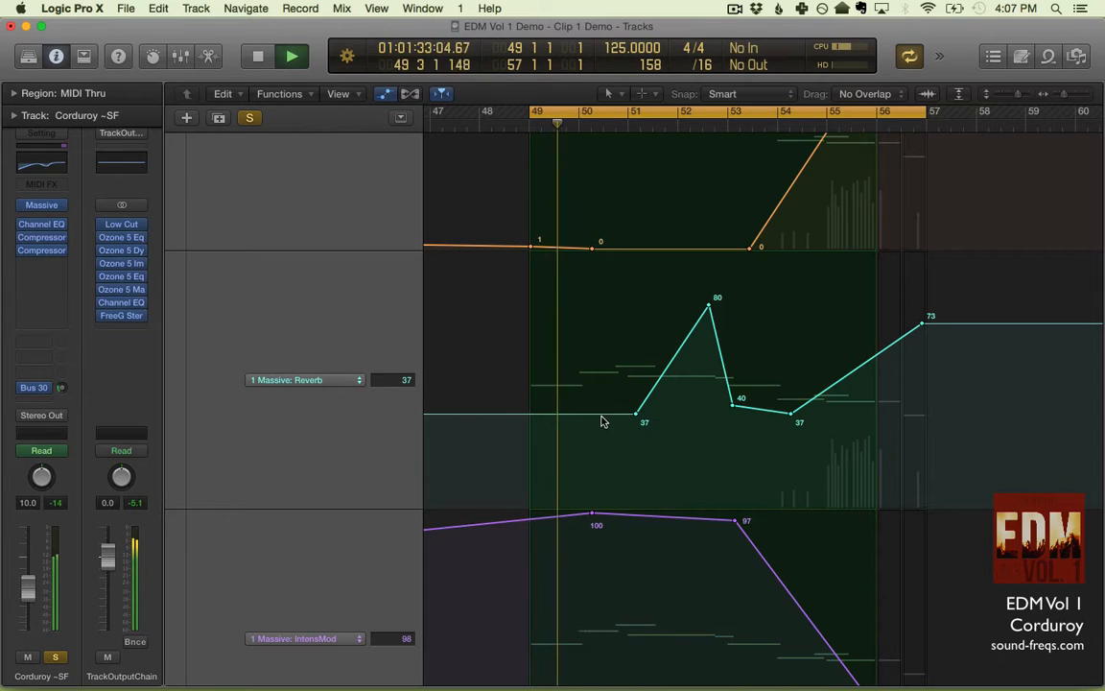
{"action": "left_click_drag", "start_coordinate": [601, 372], "coordinate": [602, 239]}
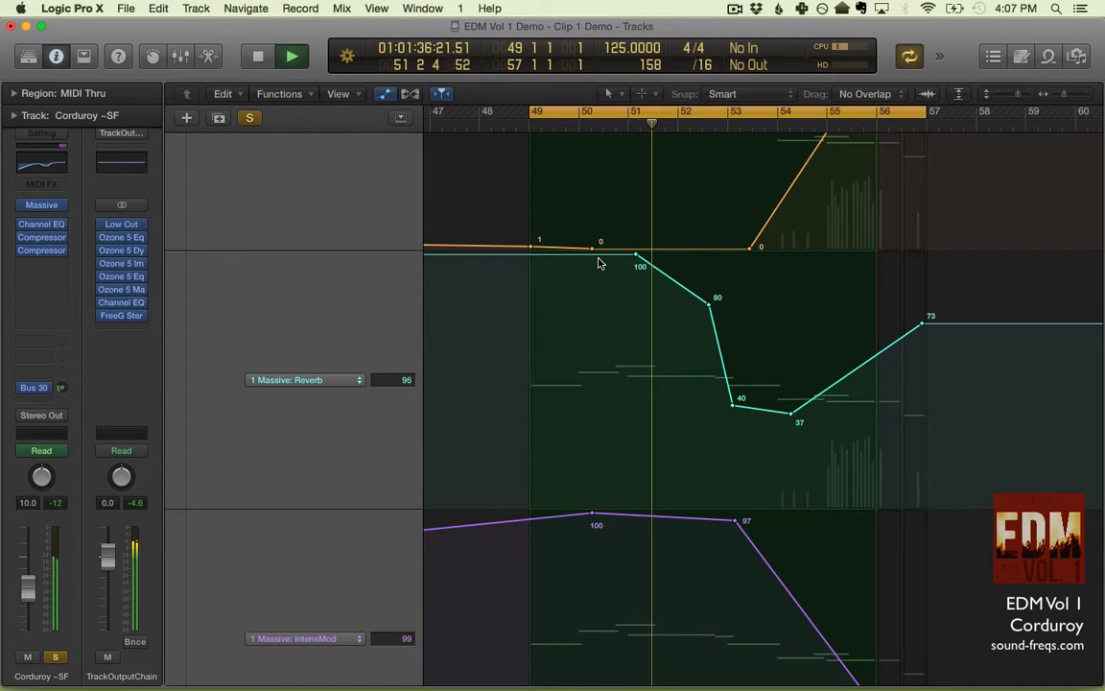
{"action": "key", "text": "space"}
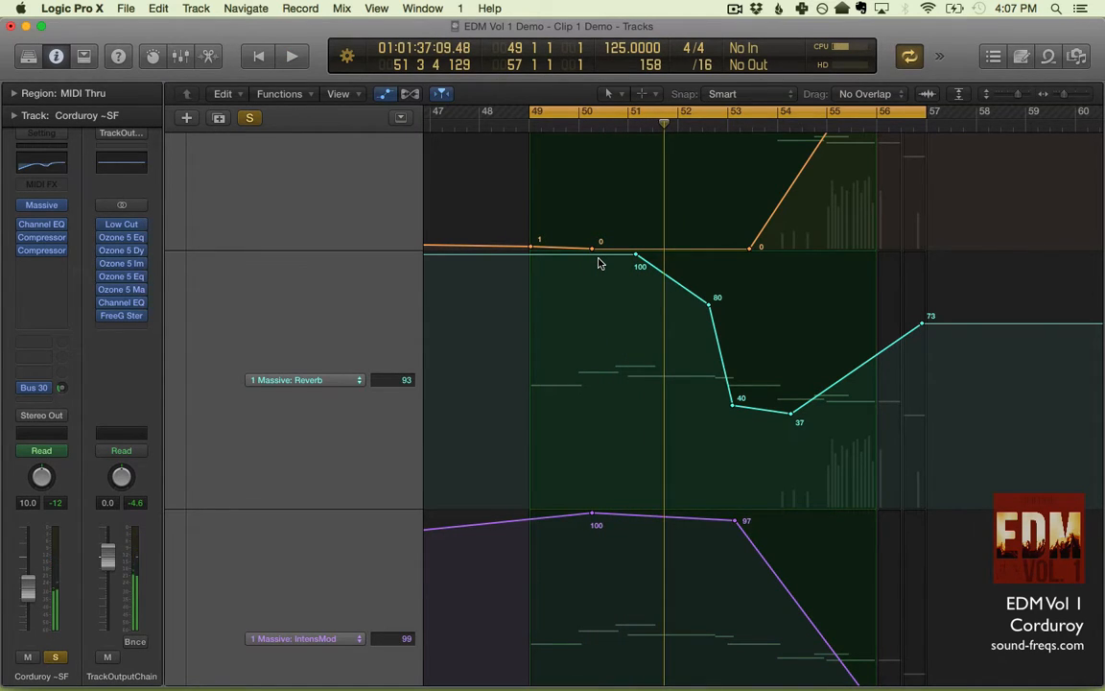
{"action": "key", "text": "space"}
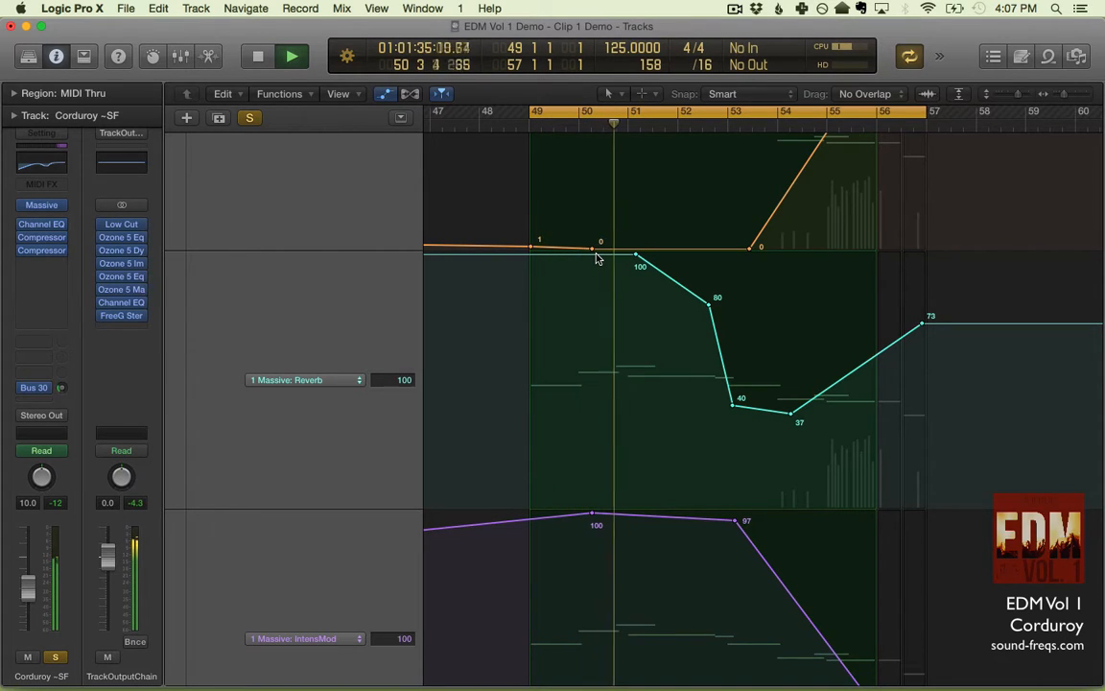
{"action": "key", "text": "space"}
{"action": "key", "text": "super+z"}
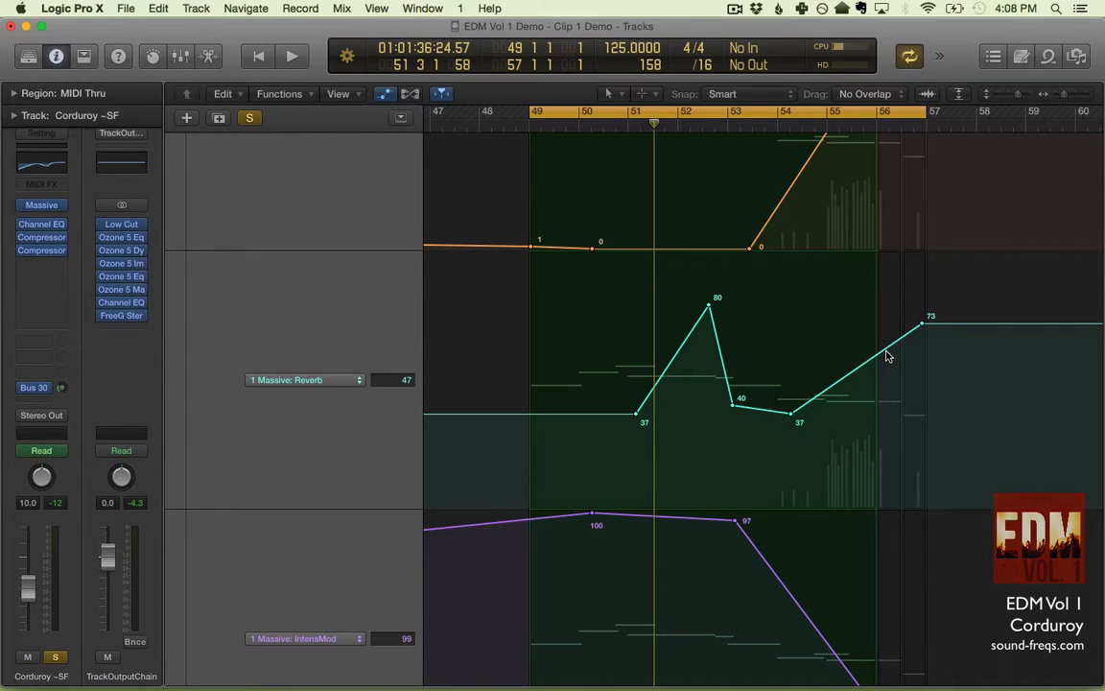
- Play the line with the original Reverb curve and bring the IntensMod and <-Rate automation lanes into view
{"action": "key", "text": "space"}
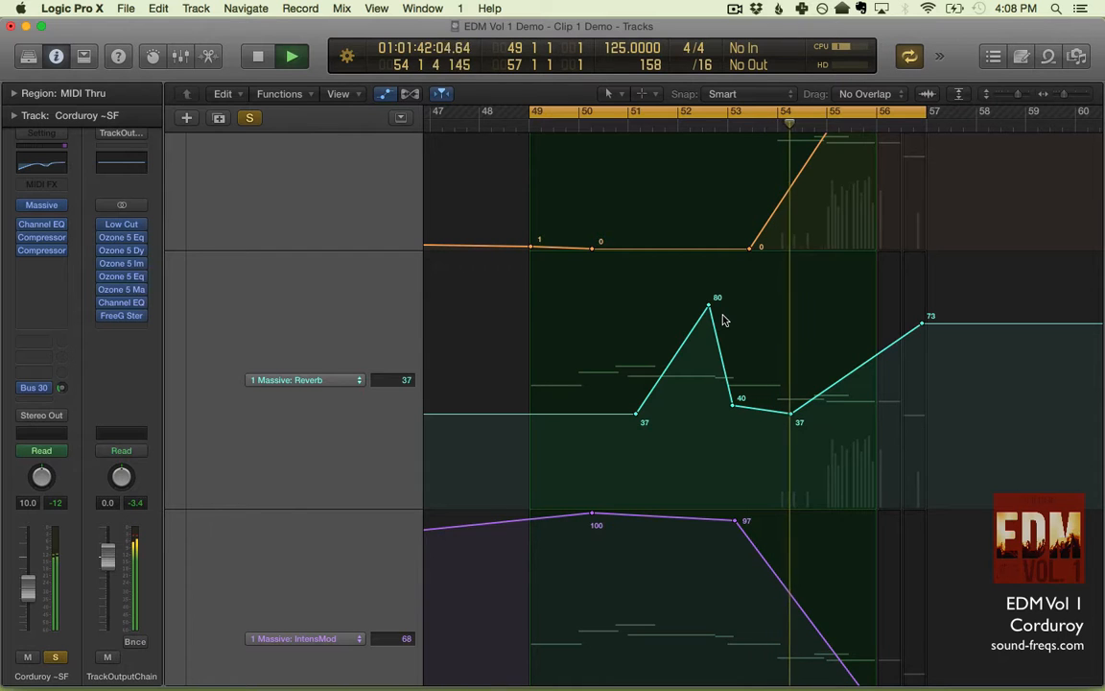
{"action": "scroll", "coordinate": [725, 319], "scroll_direction": "down", "scroll_amount": 10}
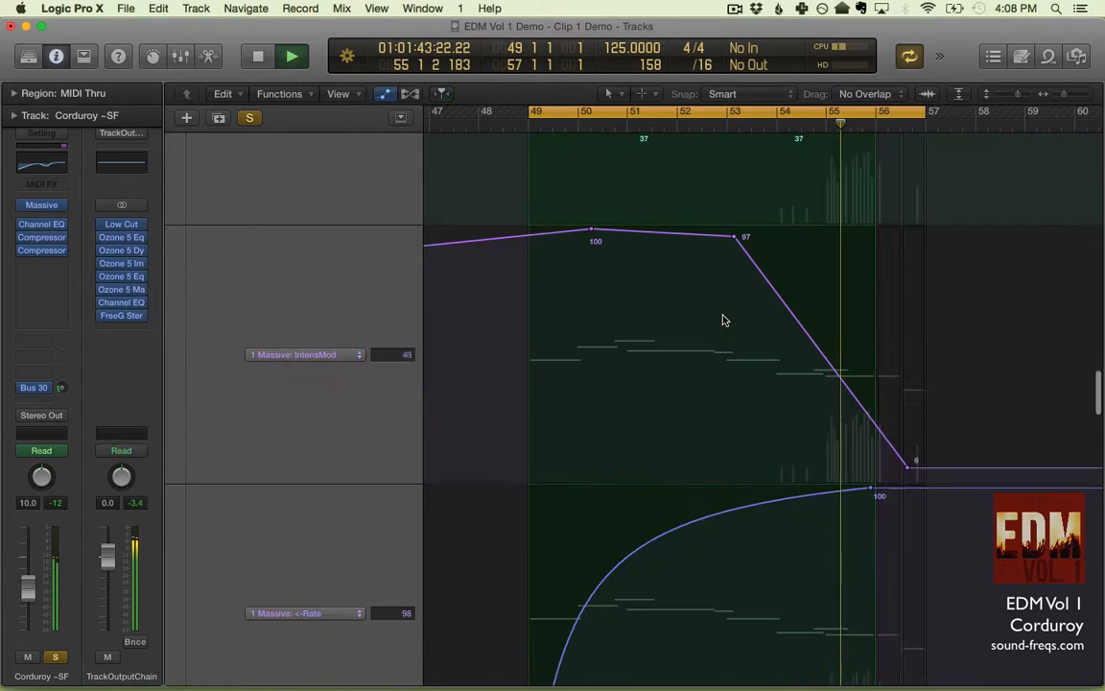
{"action": "key", "text": "space"}
{"action": "scroll", "coordinate": [724, 319], "scroll_direction": "up", "scroll_amount": 8}
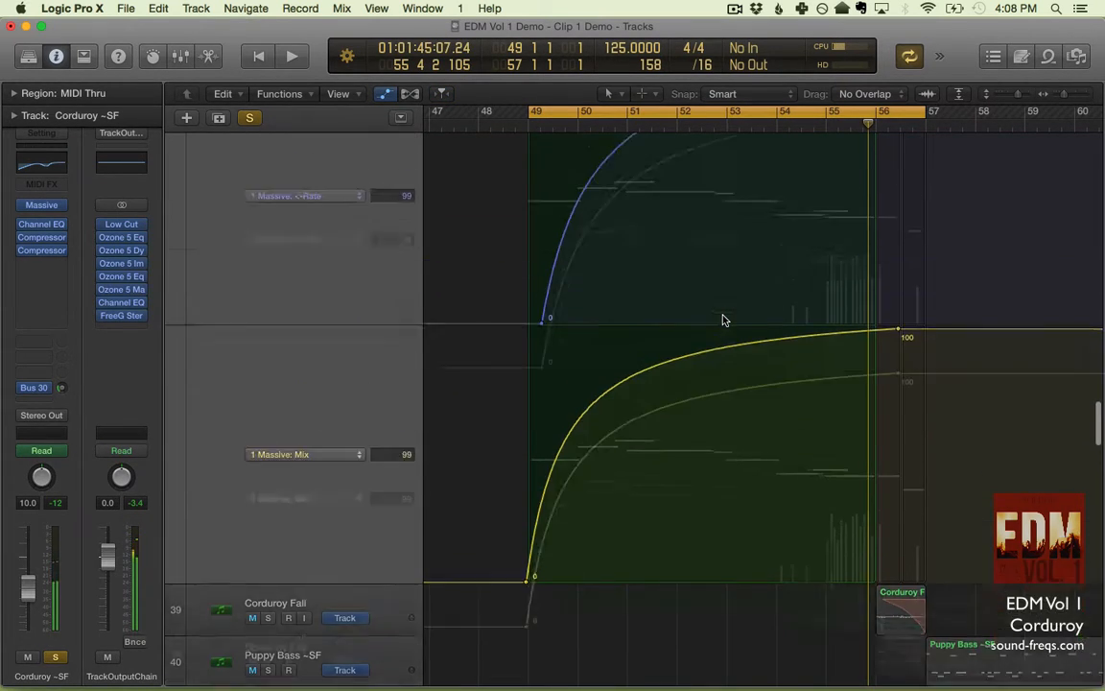
{"action": "scroll", "coordinate": [724, 331], "scroll_direction": "down", "scroll_amount": 1}
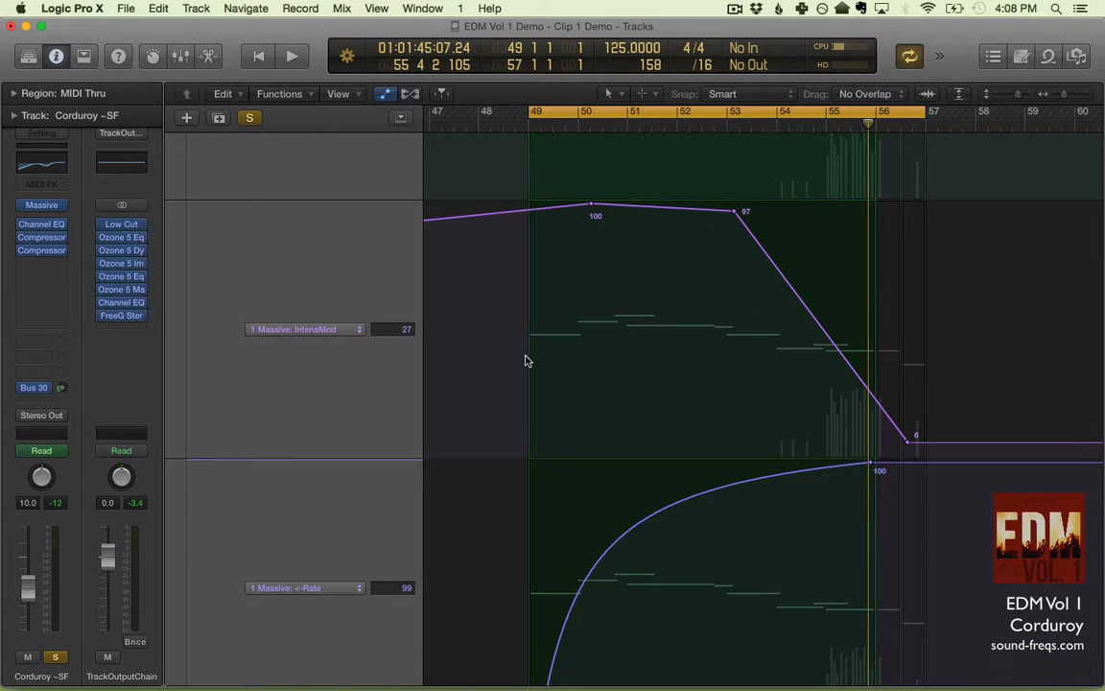
- Play the opening of the line to hear the original IntensMod and <-Rate automation
{"action": "key", "text": "space"}
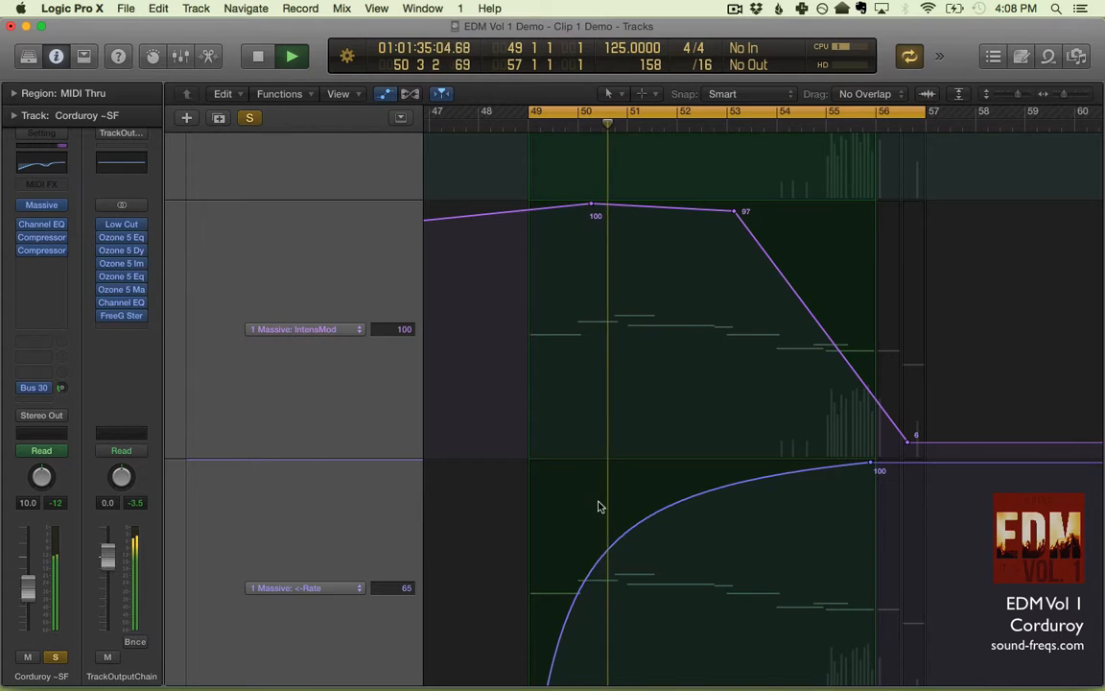
{"action": "scroll", "coordinate": [599, 506], "scroll_direction": "down", "scroll_amount": 4}
{"action": "scroll", "coordinate": [599, 507], "scroll_direction": "up", "scroll_amount": 4}
{"action": "key", "text": "space"}
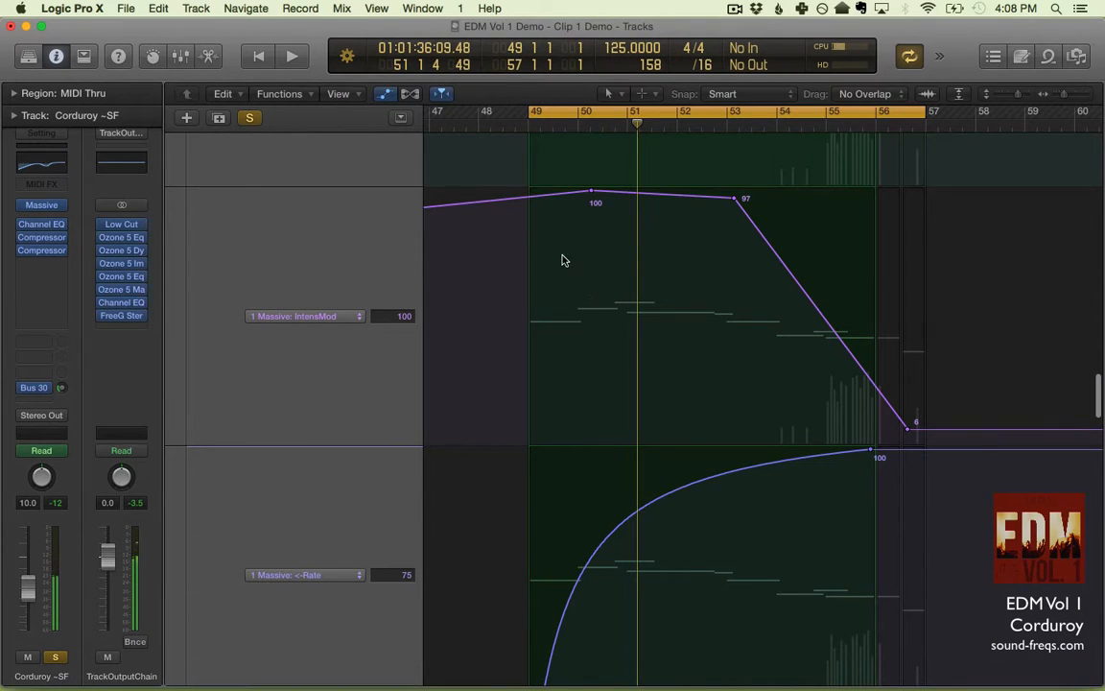
- Raise the first <-Rate automation point near bar 49 to 100 and play the opening of the line
{"action": "scroll", "coordinate": [563, 260], "scroll_direction": "down", "scroll_amount": 4}
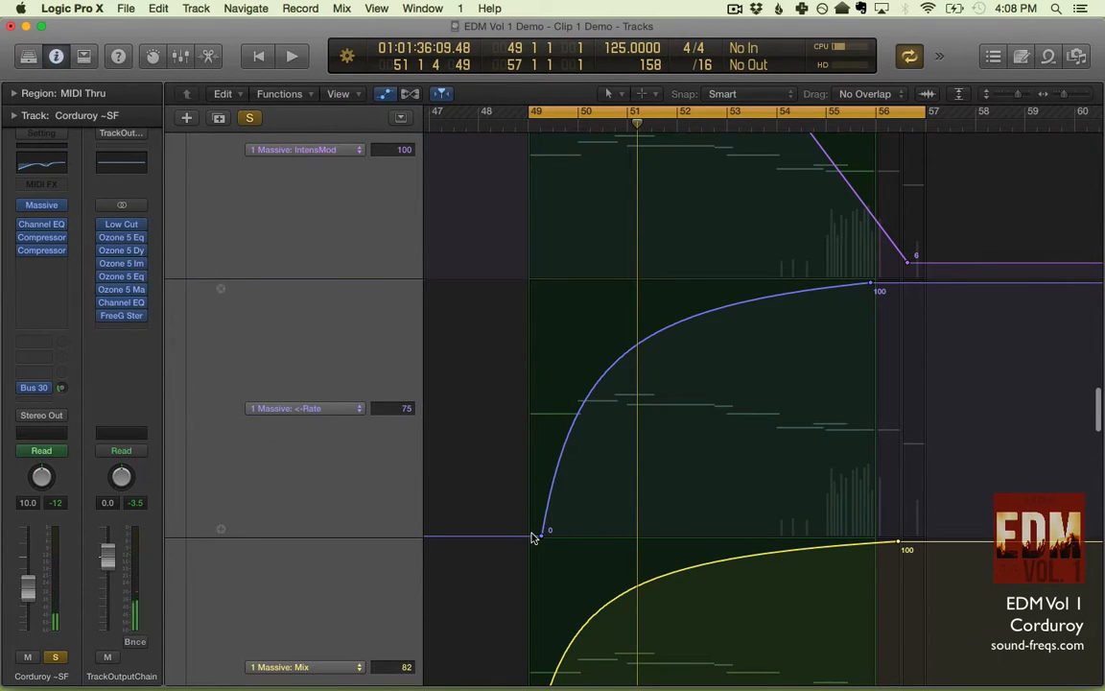
{"action": "left_click_drag", "start_coordinate": [541, 530], "coordinate": [537, 223]}
{"action": "key", "text": "space"}
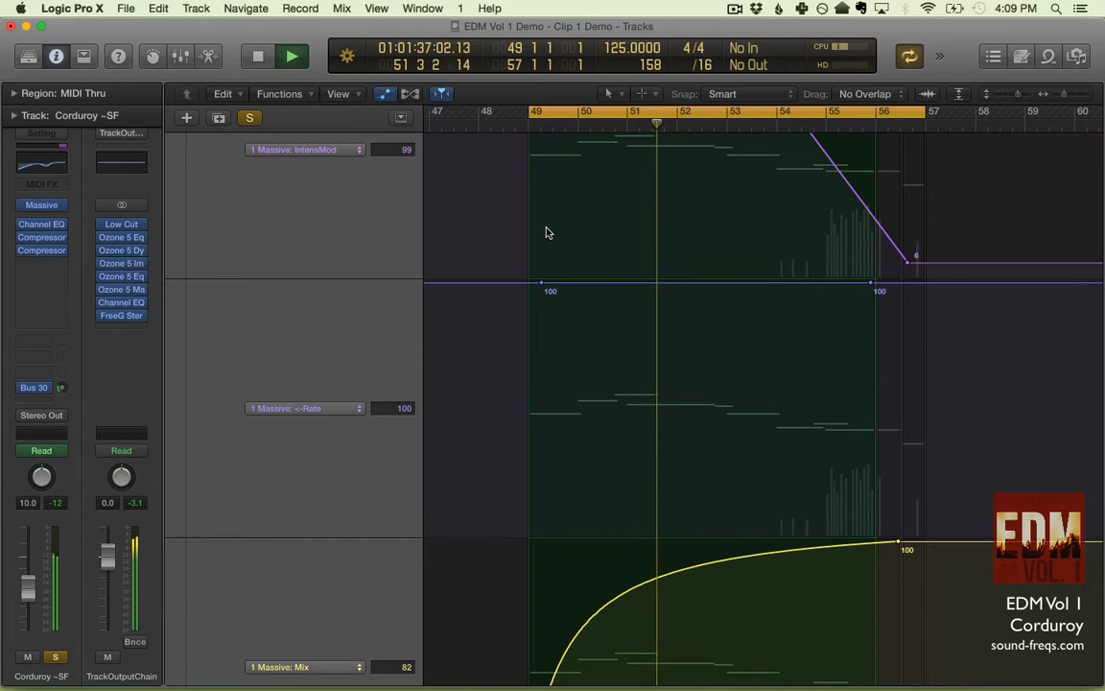
{"action": "key", "text": "space"}
{"action": "scroll", "coordinate": [551, 271], "scroll_direction": "up", "scroll_amount": 4}
{"action": "scroll", "coordinate": [552, 272], "scroll_direction": "down", "scroll_amount": 3}
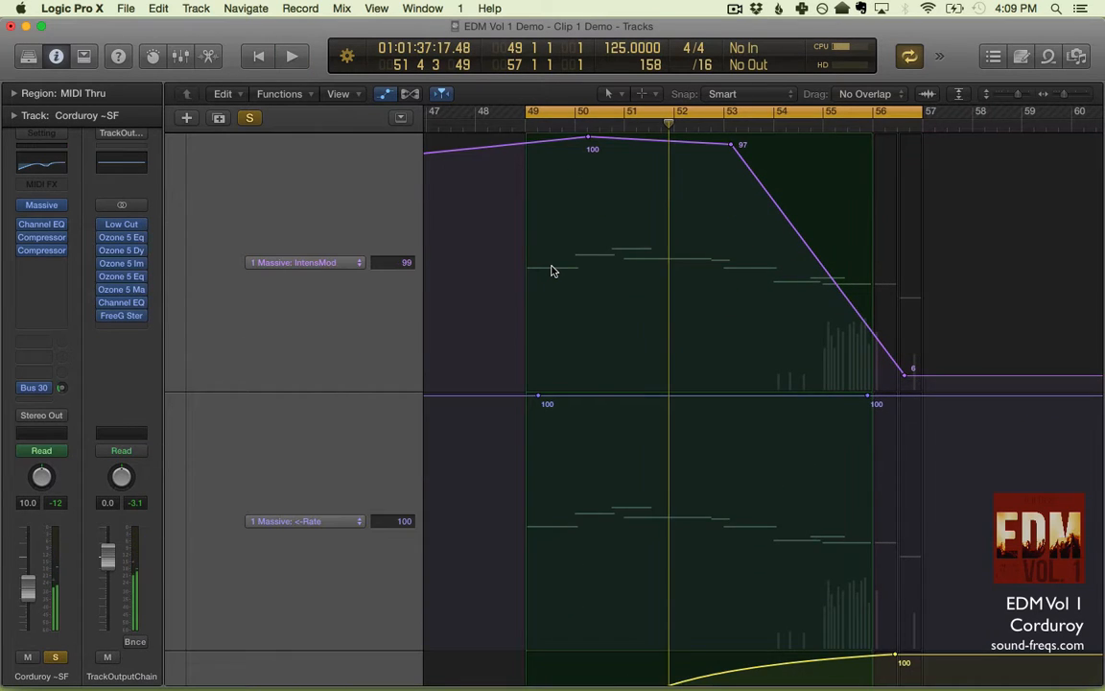
{"action": "key", "text": "space"}
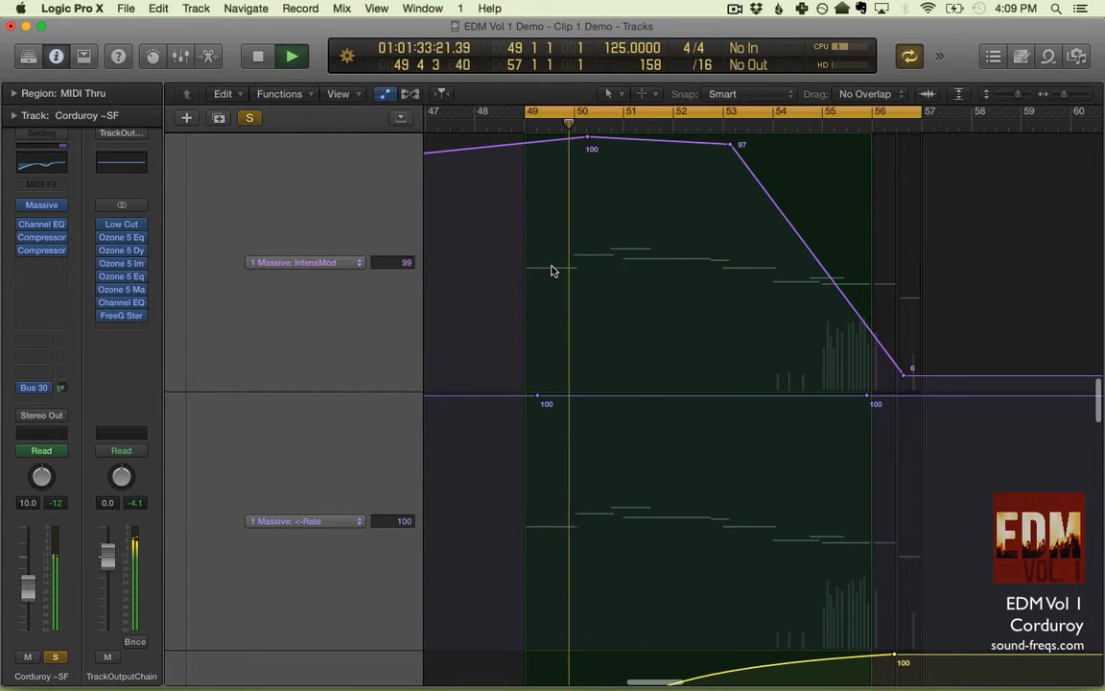
{"action": "key", "text": "space"}
- Raise the Vibro automation segment between bars 49 and 51 to 96 and 100 and play the line
{"action": "scroll", "coordinate": [551, 272], "scroll_direction": "up", "scroll_amount": 9}
{"action": "scroll", "coordinate": [551, 271], "scroll_direction": "up", "scroll_amount": 10}
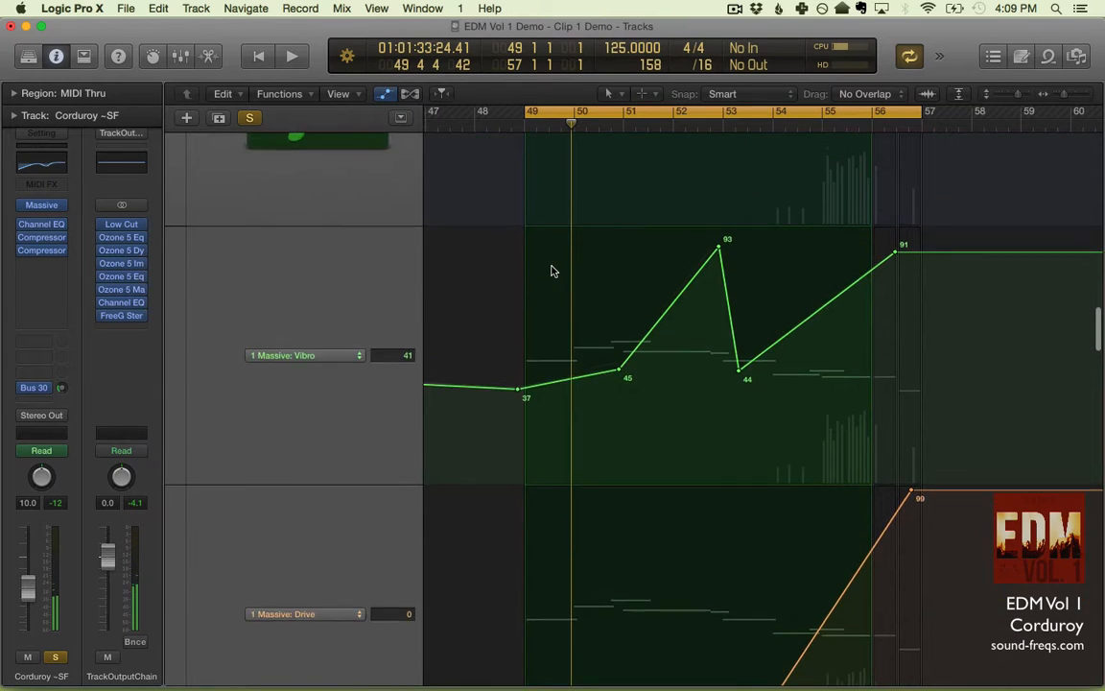
{"action": "scroll", "coordinate": [551, 272], "scroll_direction": "down", "scroll_amount": 12}
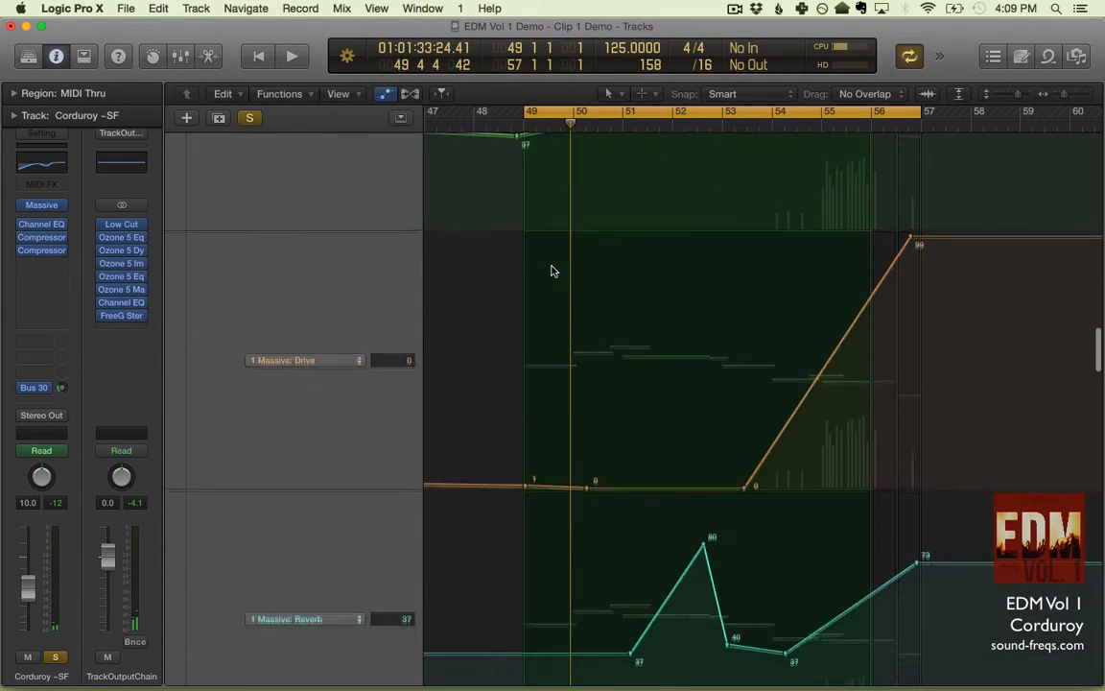
{"action": "scroll", "coordinate": [551, 271], "scroll_direction": "up", "scroll_amount": 4}
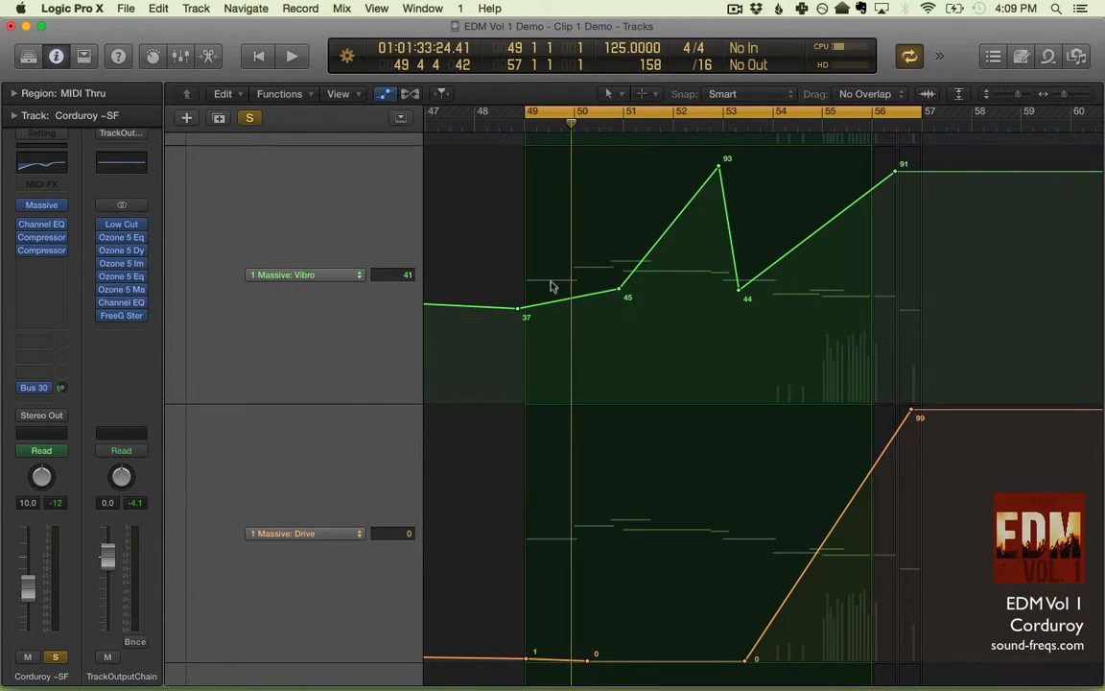
{"action": "left_click_drag", "start_coordinate": [551, 286], "coordinate": [592, 230]}
{"action": "key", "text": "space"}
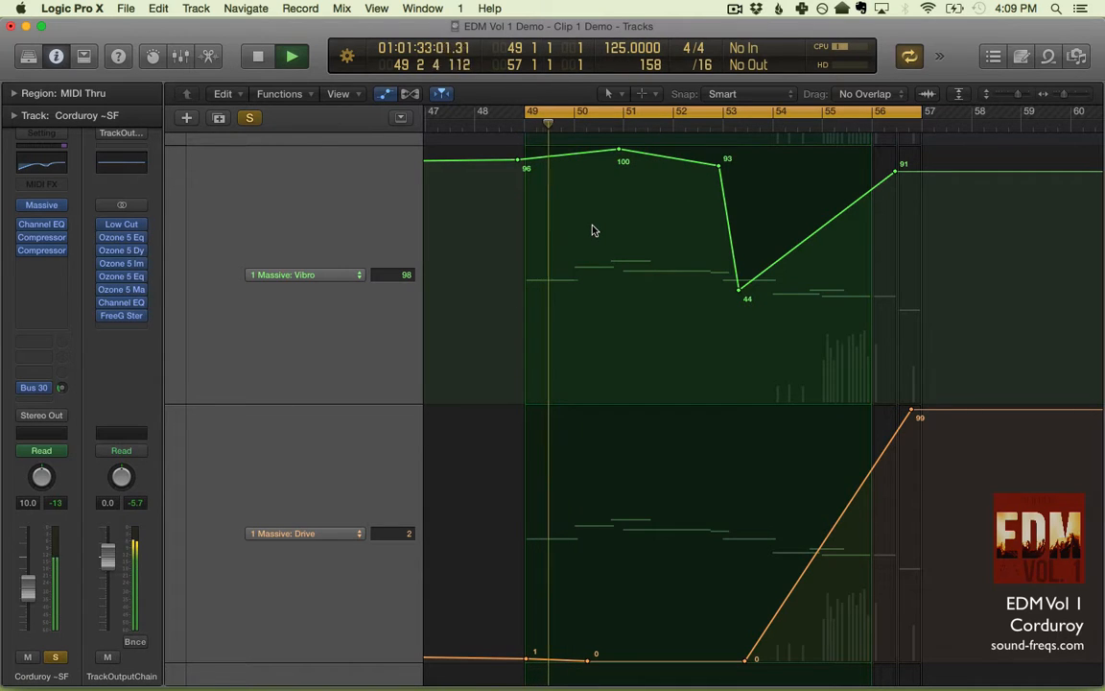
- Try lowering the first <-Rate automation point near bar 49 to 0, play the opening, and undo the change
{"action": "scroll", "coordinate": [592, 231], "scroll_direction": "down", "scroll_amount": 10}
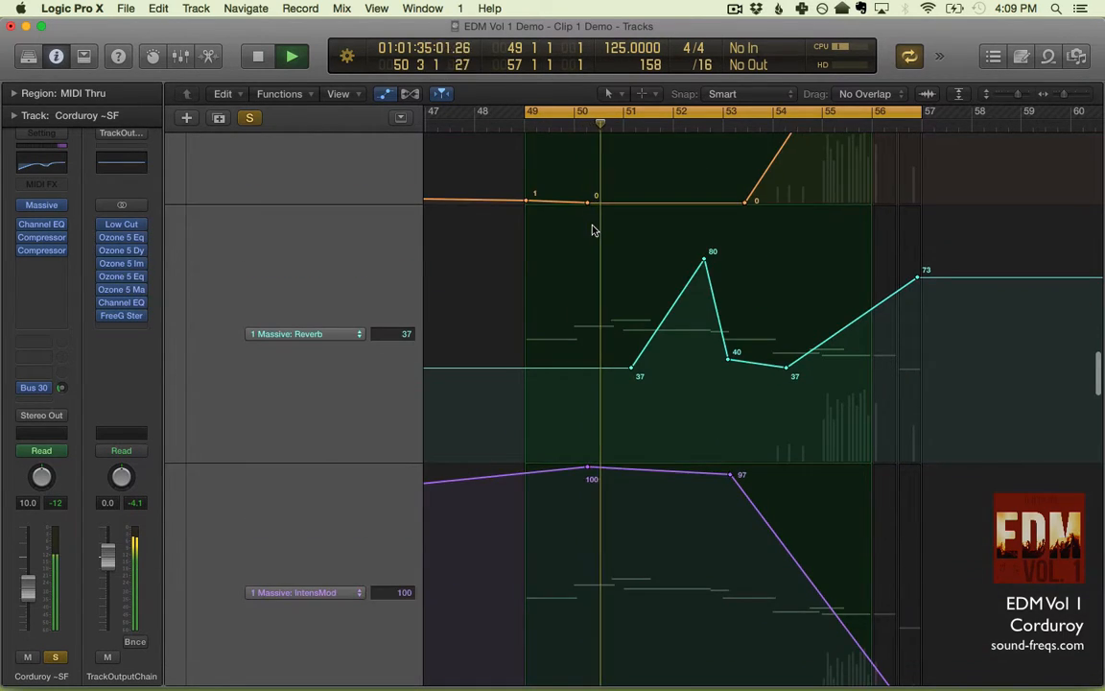
{"action": "scroll", "coordinate": [592, 231], "scroll_direction": "down", "scroll_amount": 8}
{"action": "key", "text": "space"}
{"action": "left_click_drag", "start_coordinate": [540, 317], "coordinate": [542, 623]}
{"action": "key", "text": "space"}
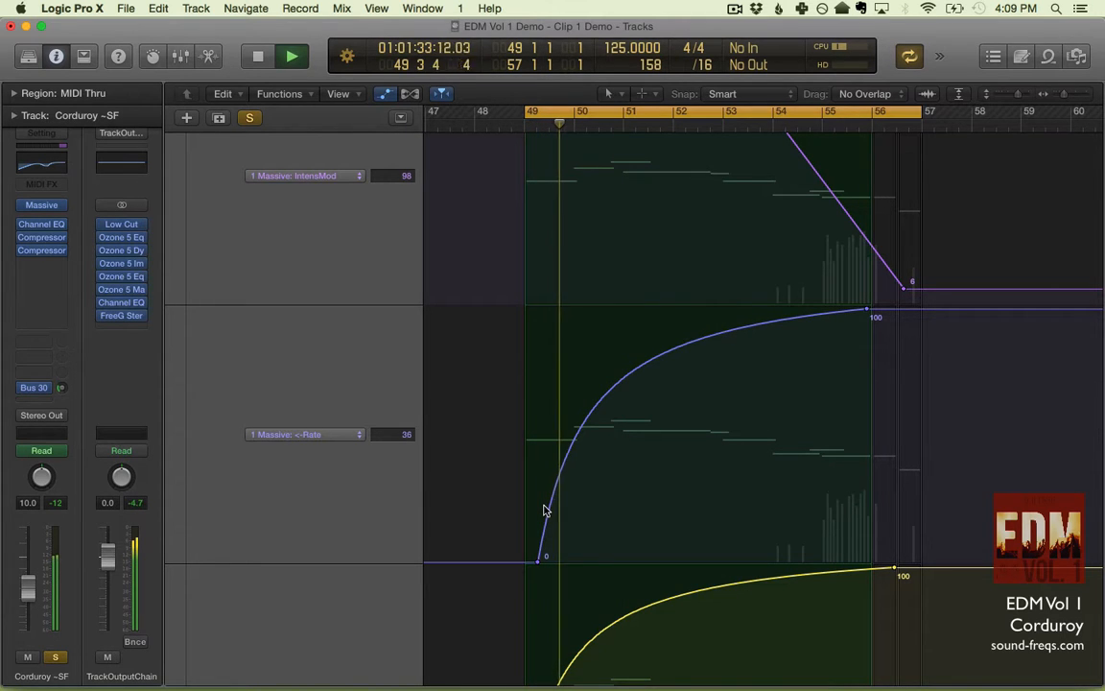
{"action": "key", "text": "space"}
{"action": "key", "text": "super+z"}
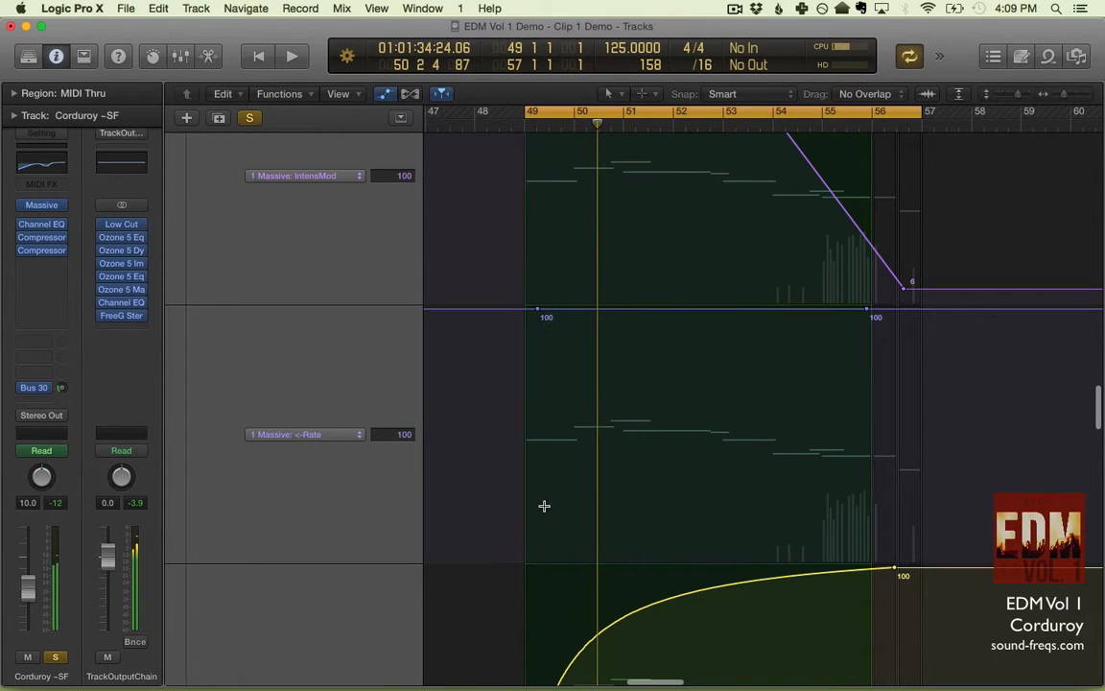
- Return to the Corduroy ~SF track header and collapse its automation lanes
{"action": "scroll", "coordinate": [544, 508], "scroll_direction": "up", "scroll_amount": 5}
{"action": "scroll", "coordinate": [544, 509], "scroll_direction": "up", "scroll_amount": 5}
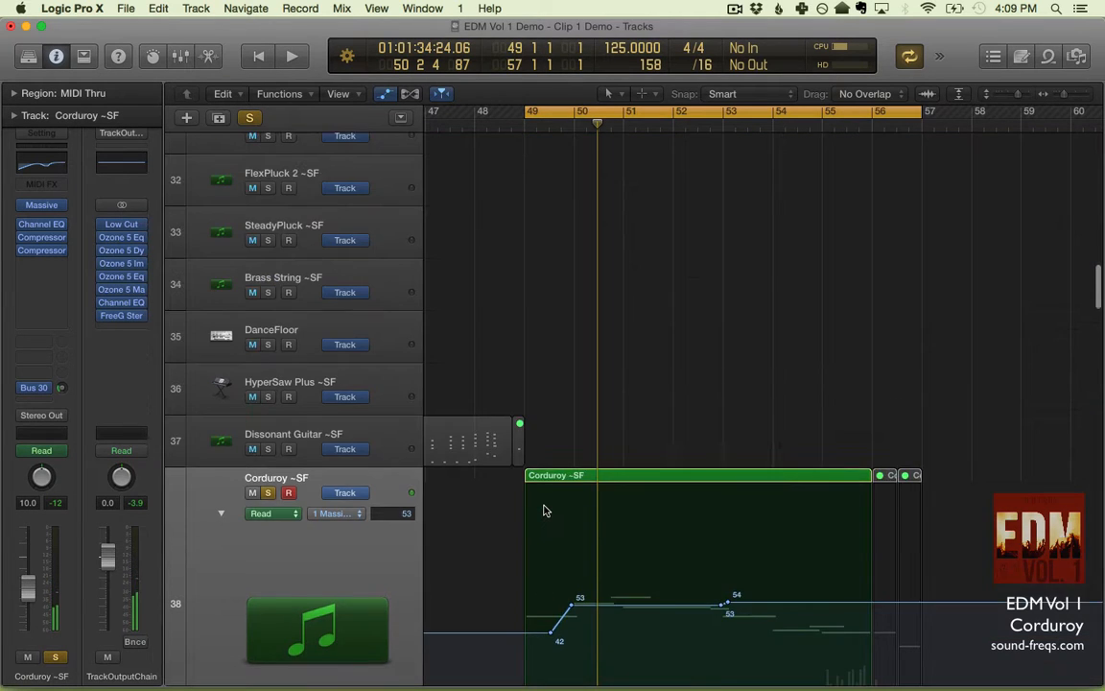
{"action": "scroll", "coordinate": [543, 509], "scroll_direction": "down", "scroll_amount": 15}
{"action": "scroll", "coordinate": [544, 508], "scroll_direction": "up", "scroll_amount": 10}
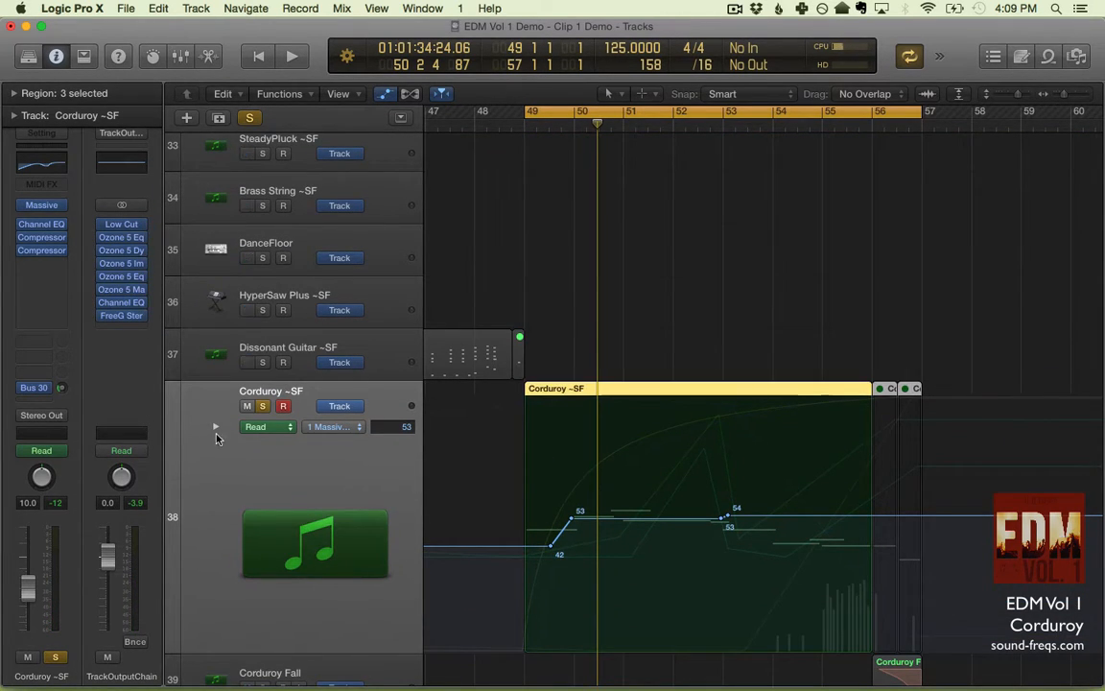
- Expand the Corduroy ~SF automation lanes and examine the Drive, Reverb, IntensMod, <-Rate and Mix curves between bars 49 and 57
{"action": "left_click", "coordinate": [217, 428]}
{"action": "scroll", "coordinate": [566, 491], "scroll_direction": "down", "scroll_amount": 3}
{"action": "scroll", "coordinate": [566, 491], "scroll_direction": "down", "scroll_amount": 10}
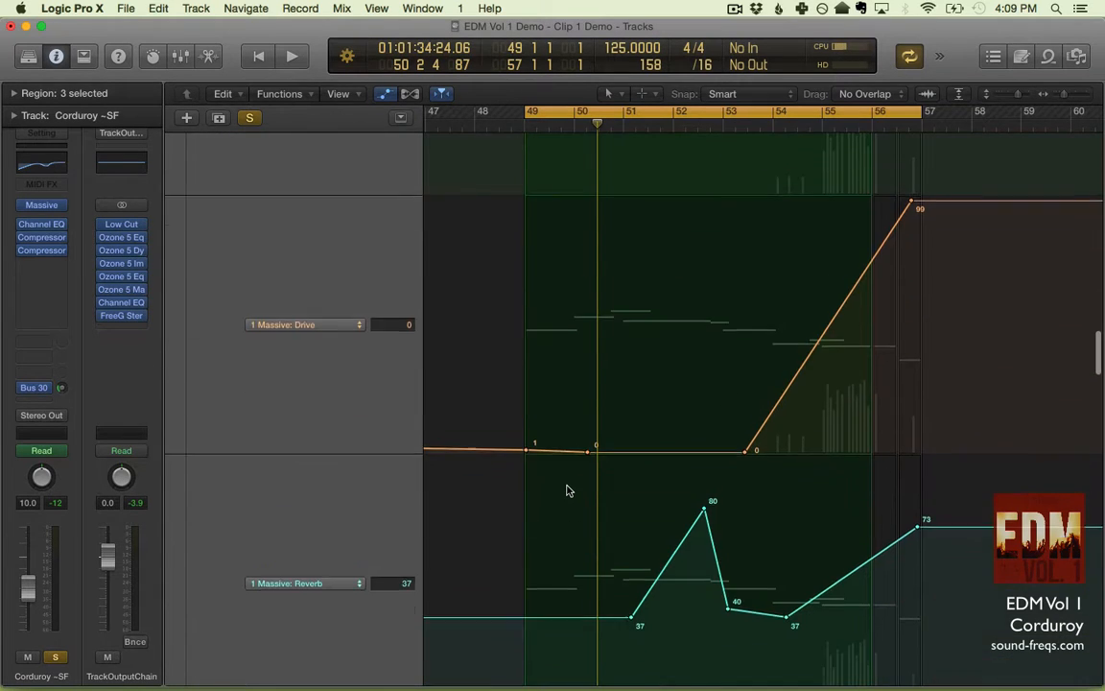
{"action": "scroll", "coordinate": [566, 491], "scroll_direction": "down", "scroll_amount": 2}
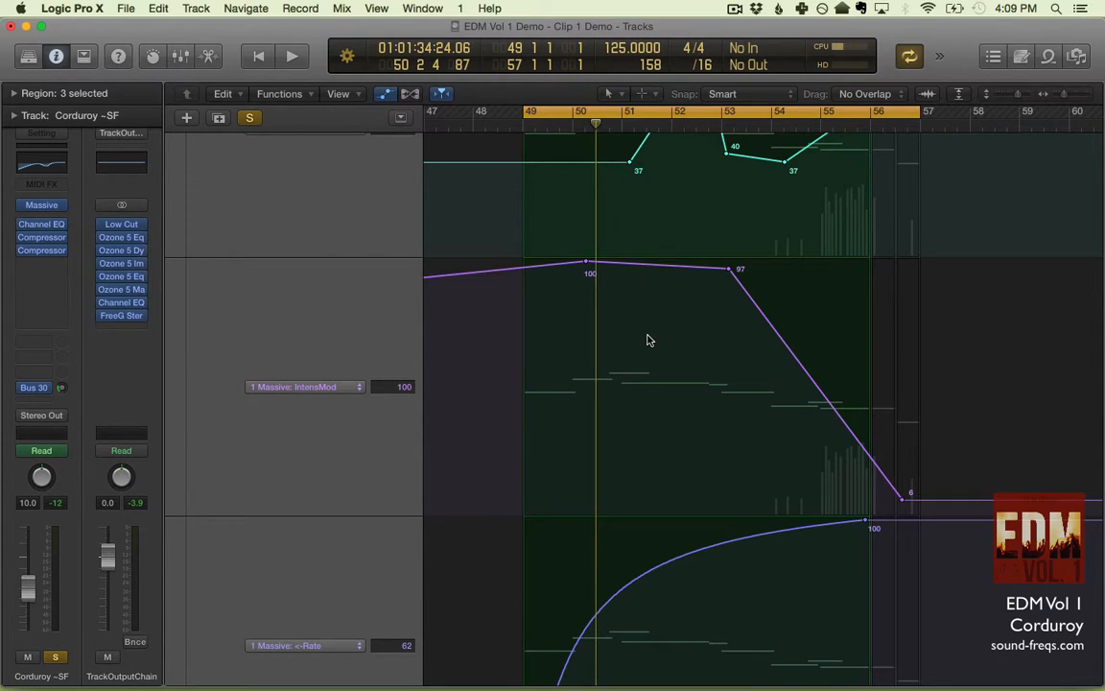
{"action": "scroll", "coordinate": [647, 339], "scroll_direction": "down", "scroll_amount": 4}
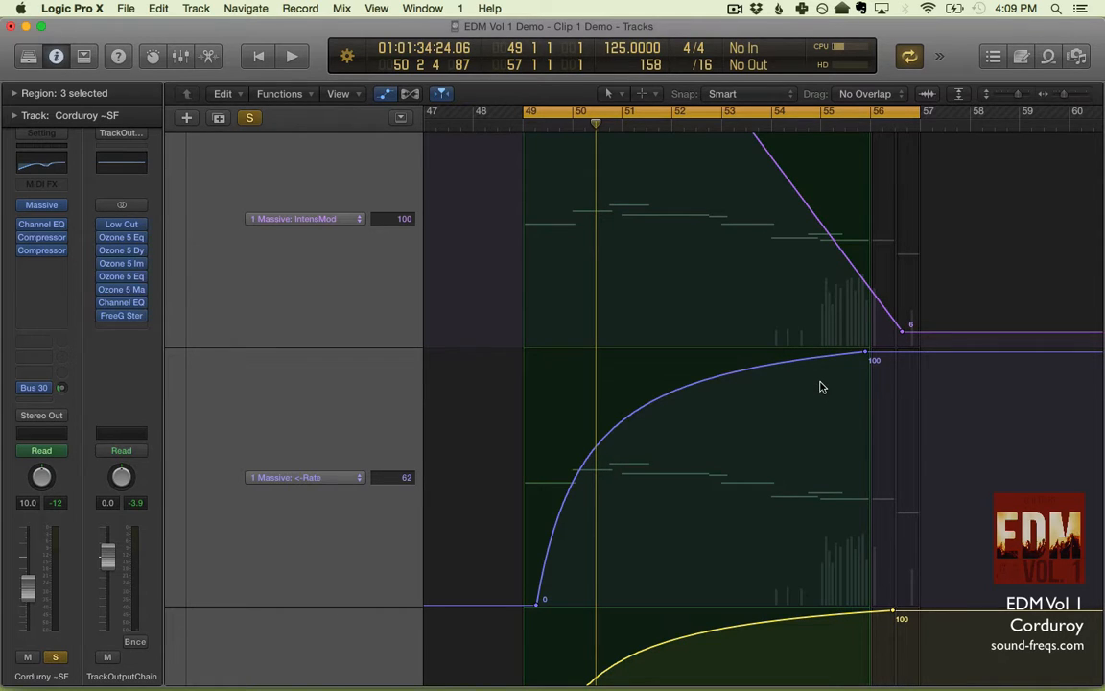
{"action": "scroll", "coordinate": [820, 386], "scroll_direction": "up", "scroll_amount": 3}
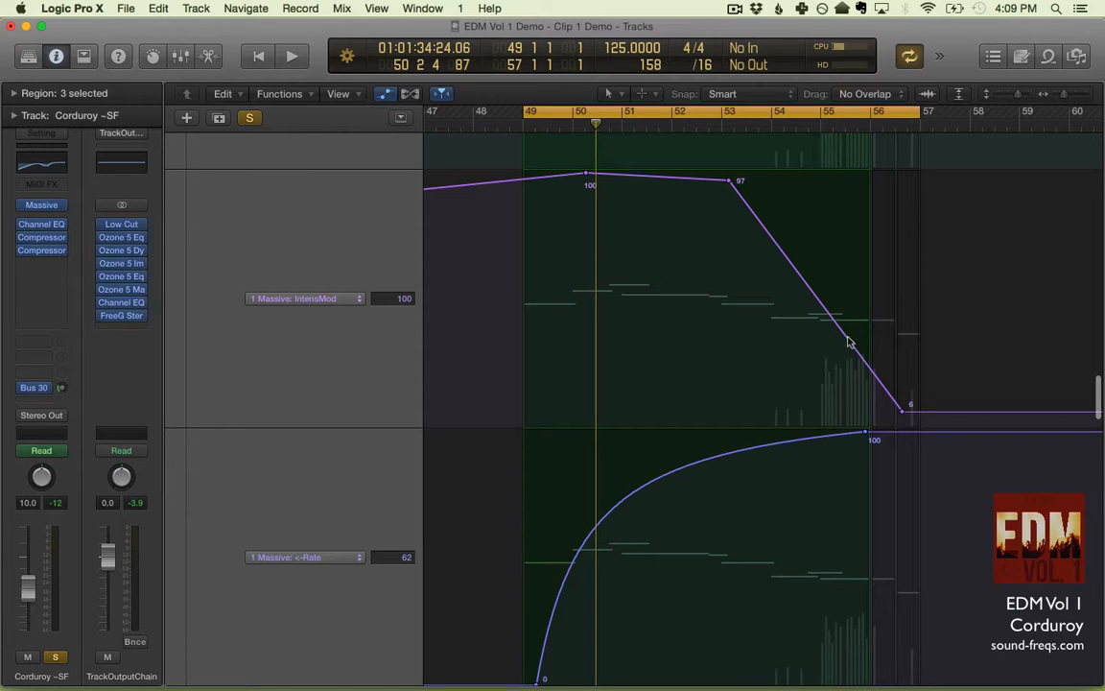
{"action": "scroll", "coordinate": [777, 321], "scroll_direction": "down", "scroll_amount": 8}
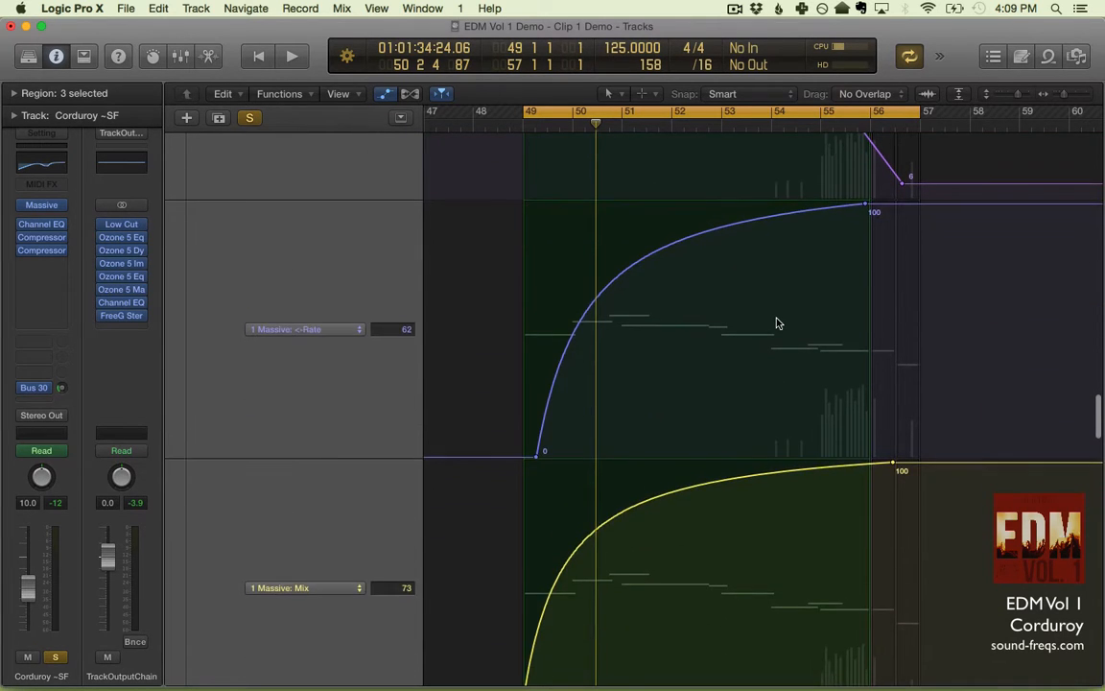
{"action": "scroll", "coordinate": [777, 321], "scroll_direction": "up", "scroll_amount": 12}
{"action": "scroll", "coordinate": [778, 323], "scroll_direction": "down", "scroll_amount": 3}
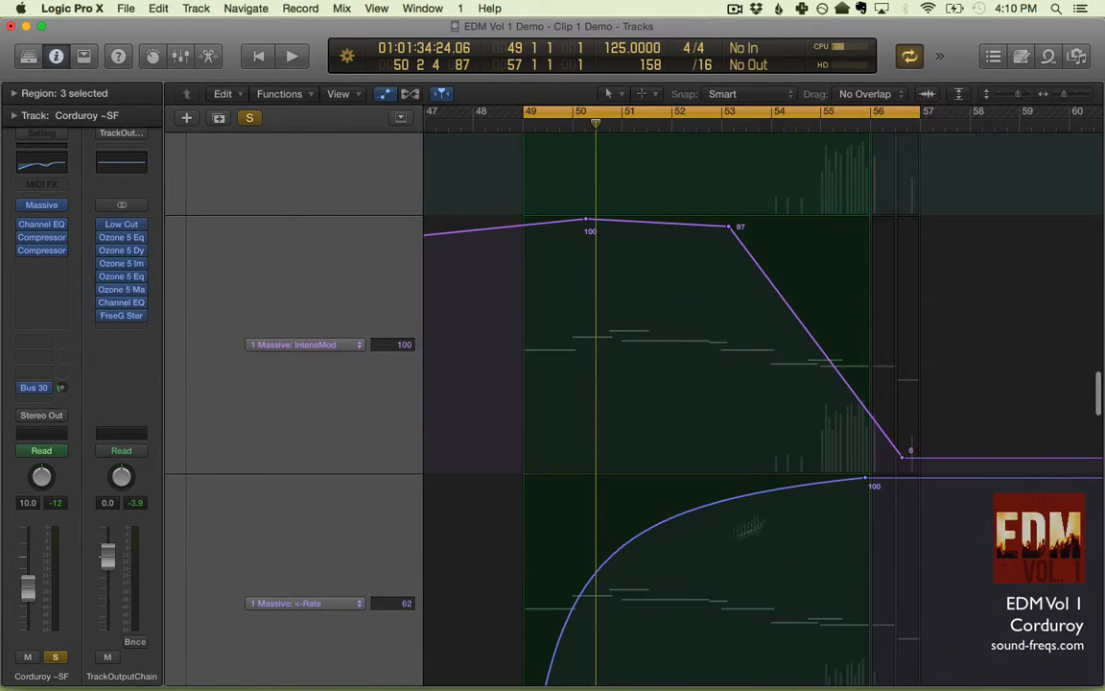
- Play the Corduroy ~SF line against the IntensMod and <-Rate curves, replaying it from about bar 50
{"action": "key", "text": "space"}
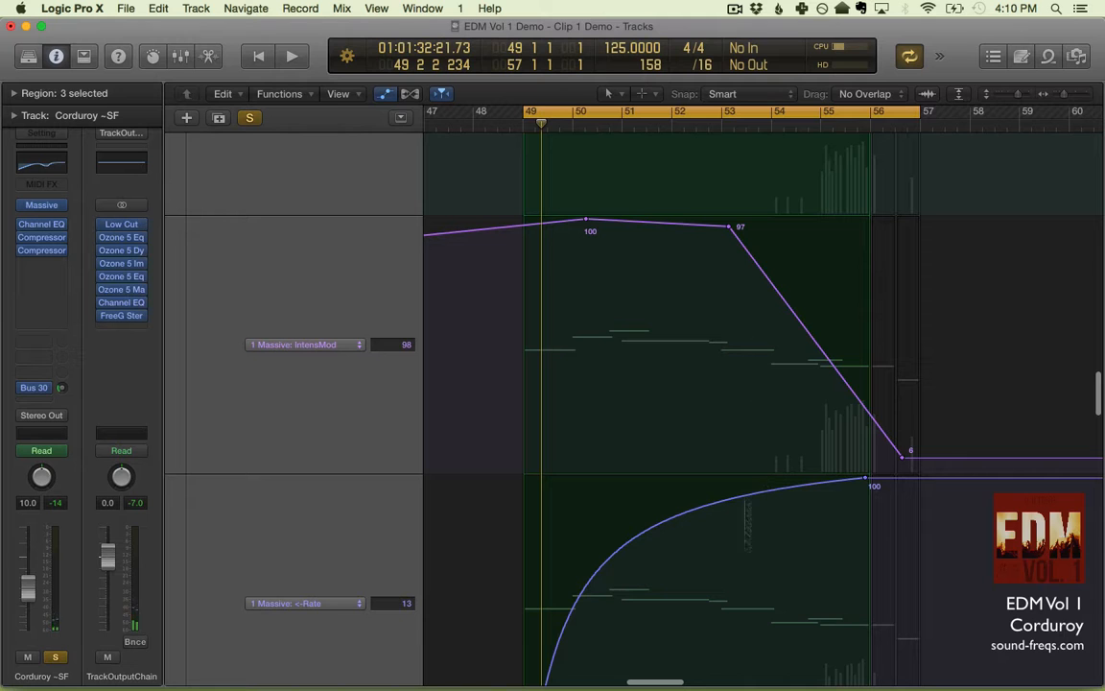
{"action": "scroll", "coordinate": [854, 451], "scroll_direction": "up", "scroll_amount": 10}
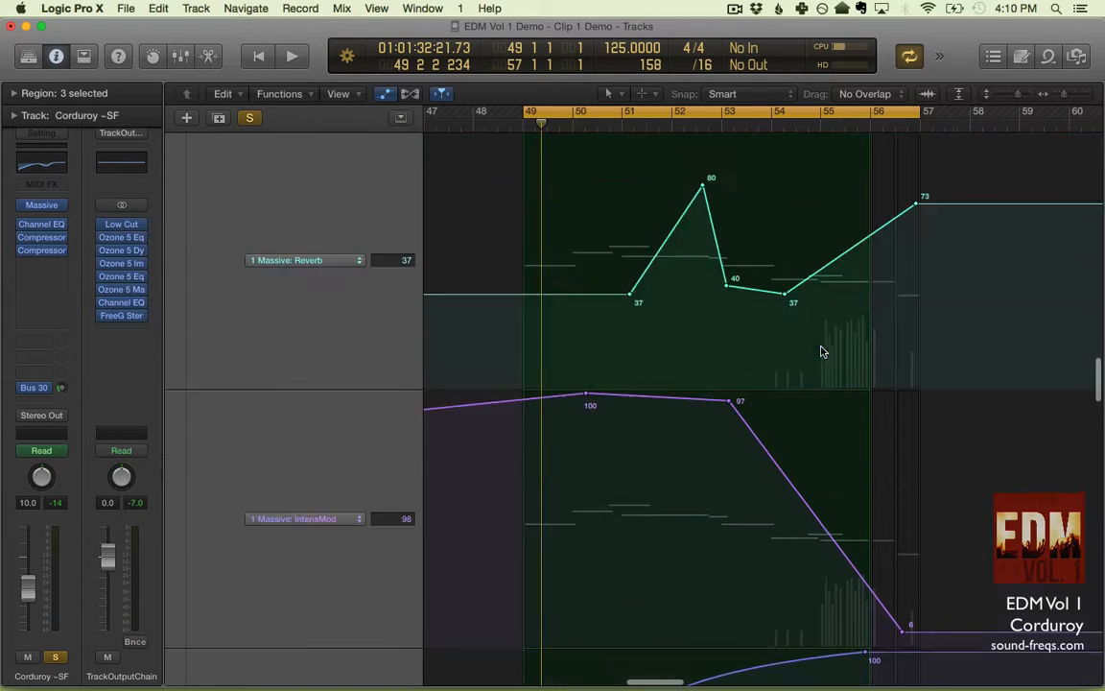
{"action": "scroll", "coordinate": [861, 260], "scroll_direction": "down", "scroll_amount": 10}
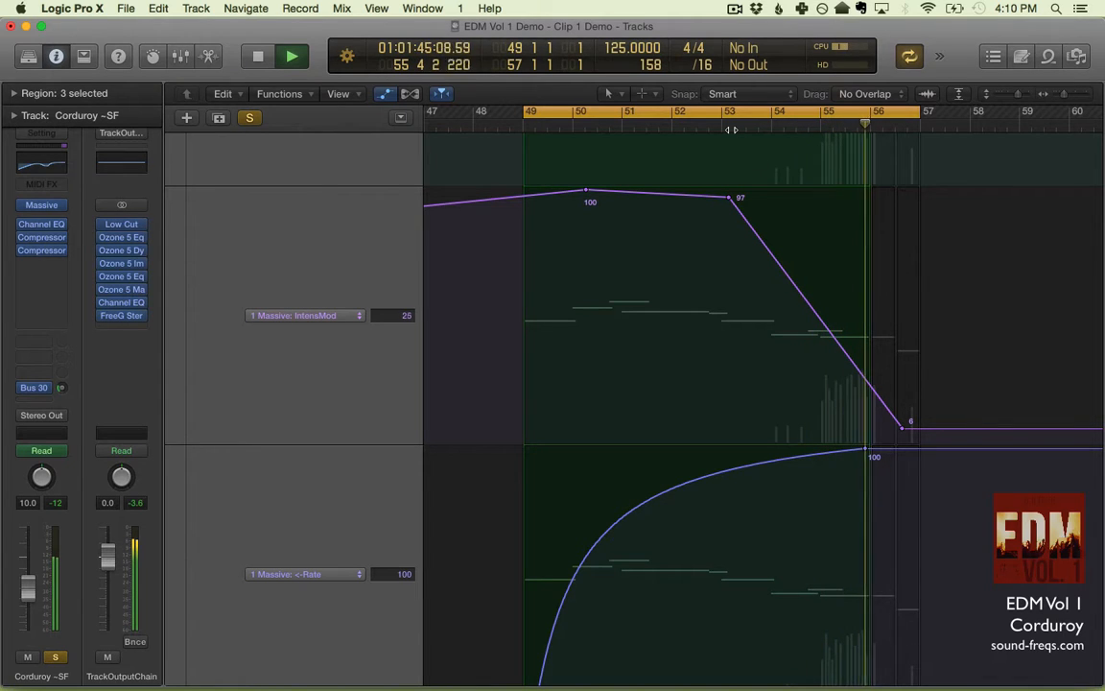
{"action": "key", "text": "space"}
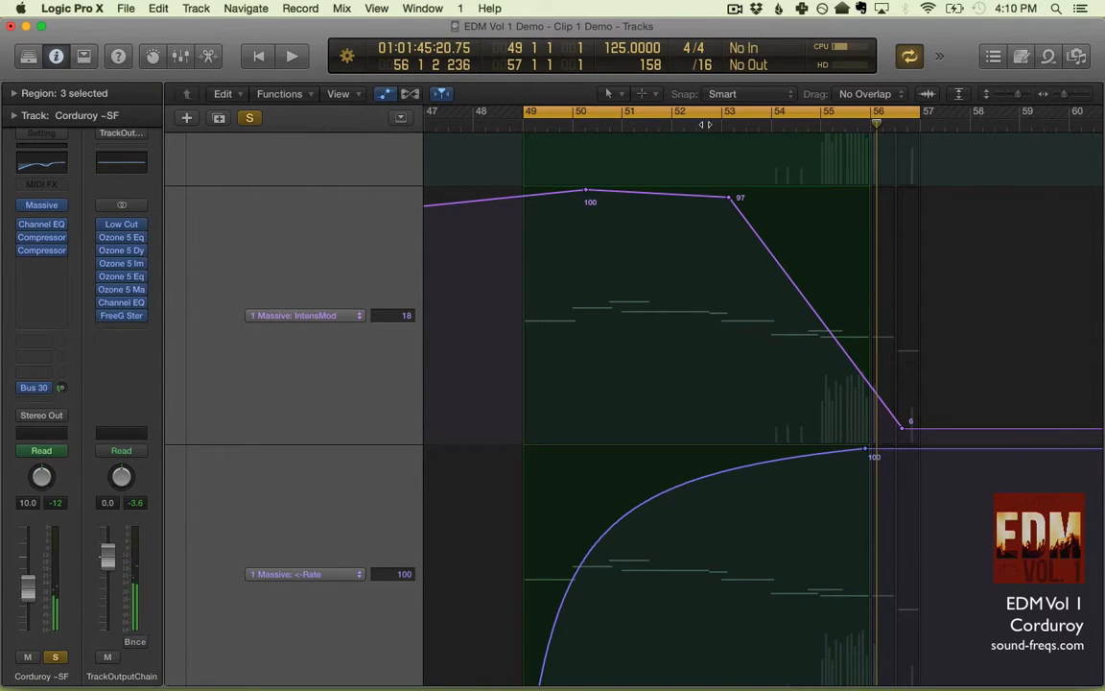
{"action": "left_click", "coordinate": [604, 136]}
{"action": "key", "text": "space"}
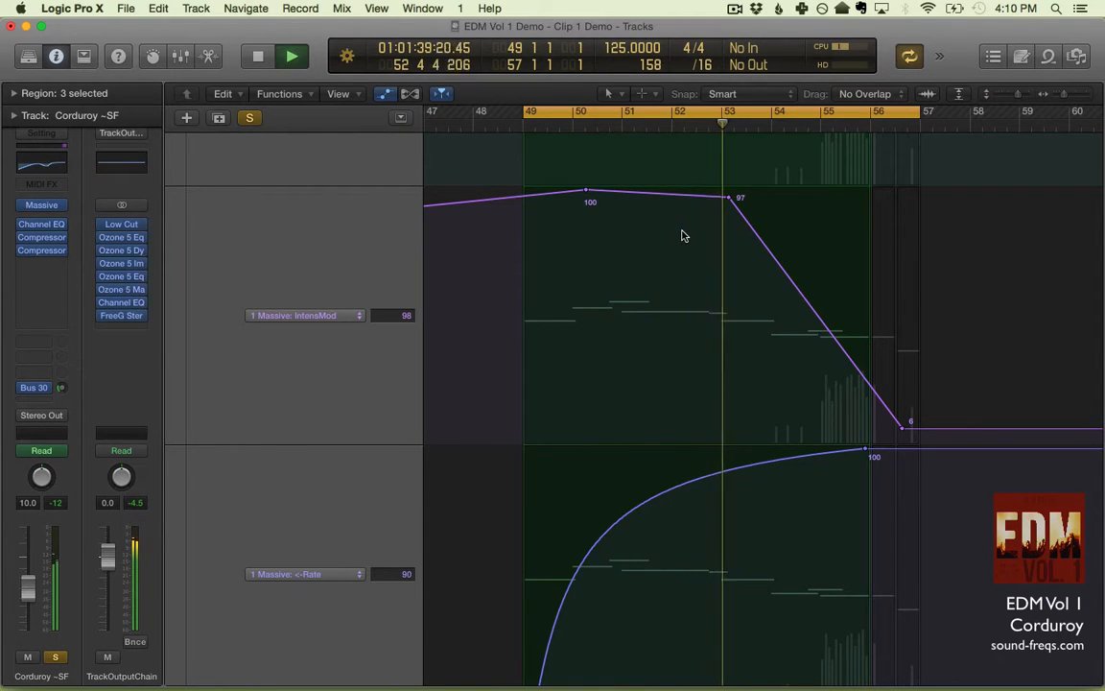
{"action": "key", "text": "space"}
- Try raising the first Mix automation point near bar 49 to 100, play the opening, and undo the change
{"action": "scroll", "coordinate": [721, 330], "scroll_direction": "down", "scroll_amount": 5}
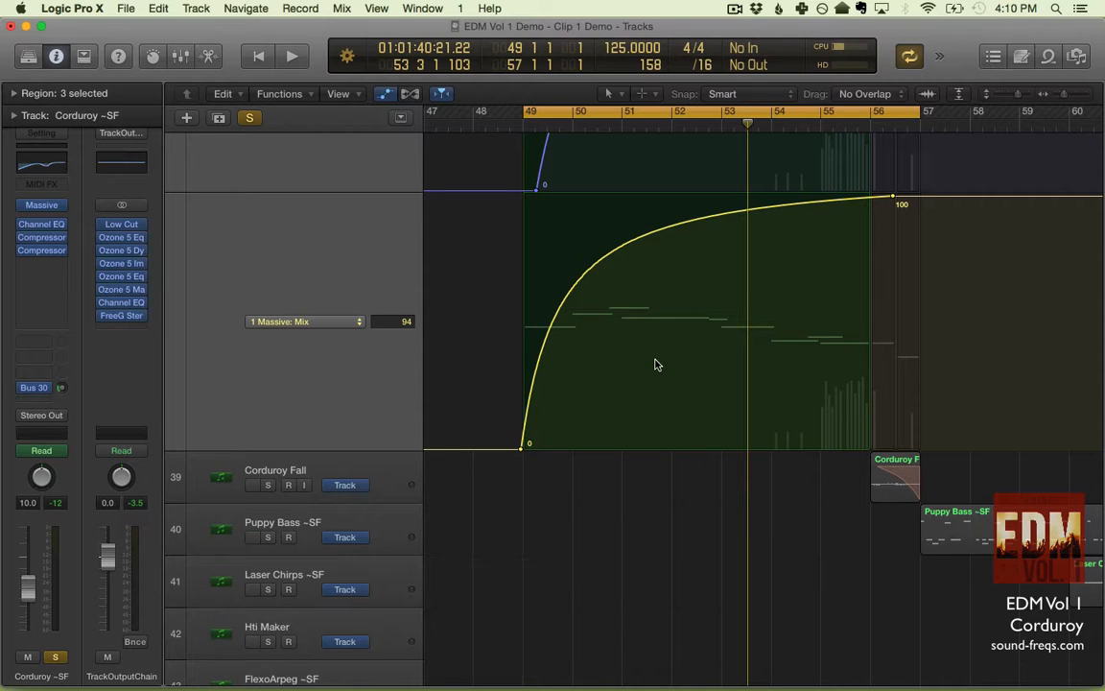
{"action": "scroll", "coordinate": [656, 365], "scroll_direction": "up", "scroll_amount": 3}
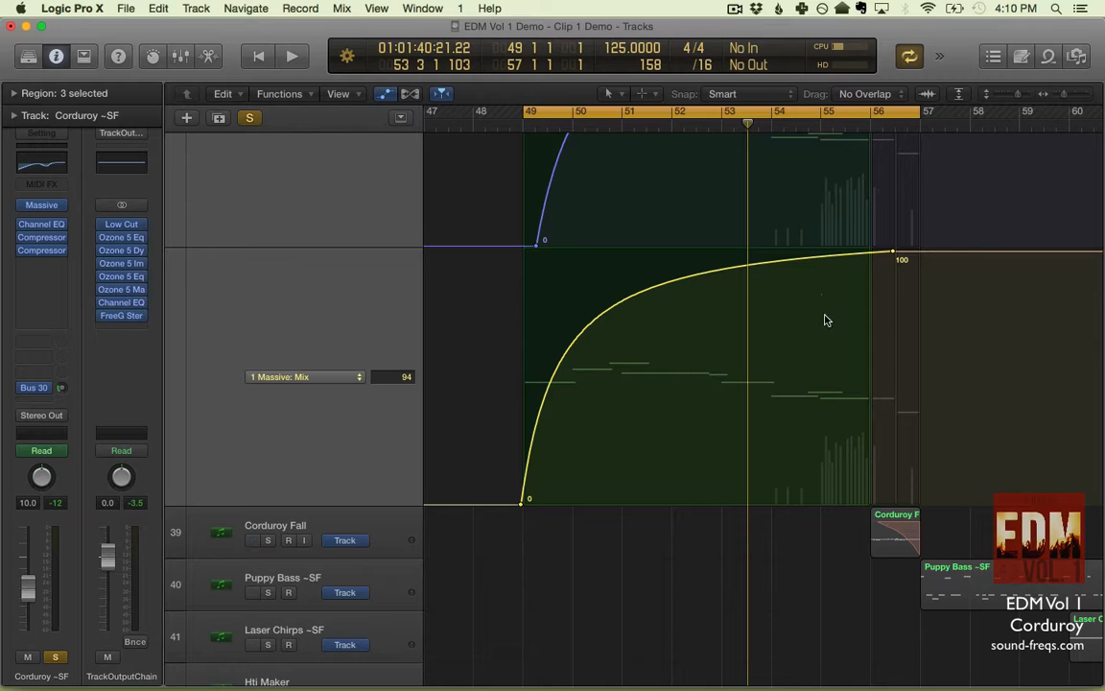
{"action": "key", "text": "space"}
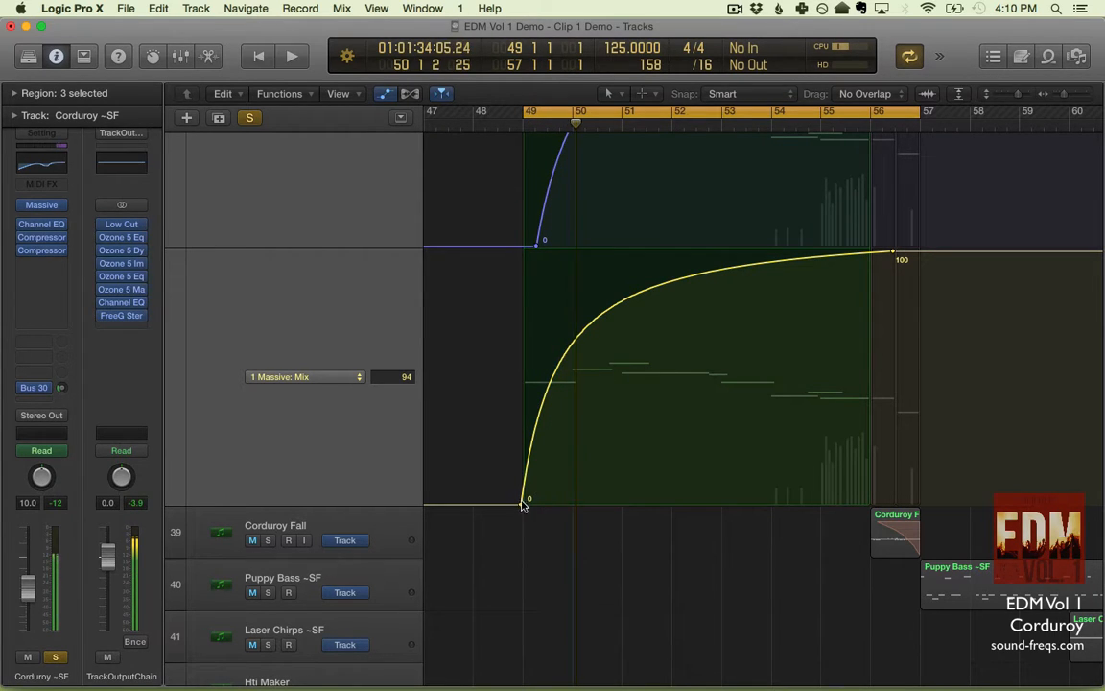
{"action": "left_click_drag", "start_coordinate": [521, 499], "coordinate": [523, 251]}
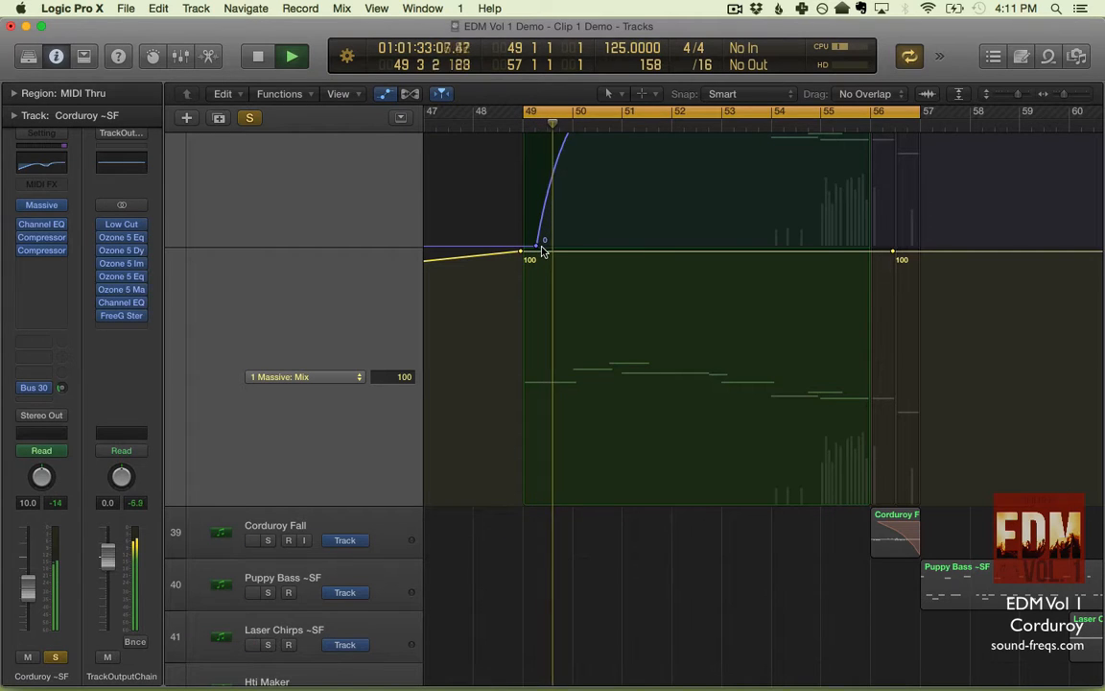
{"action": "key", "text": "space"}
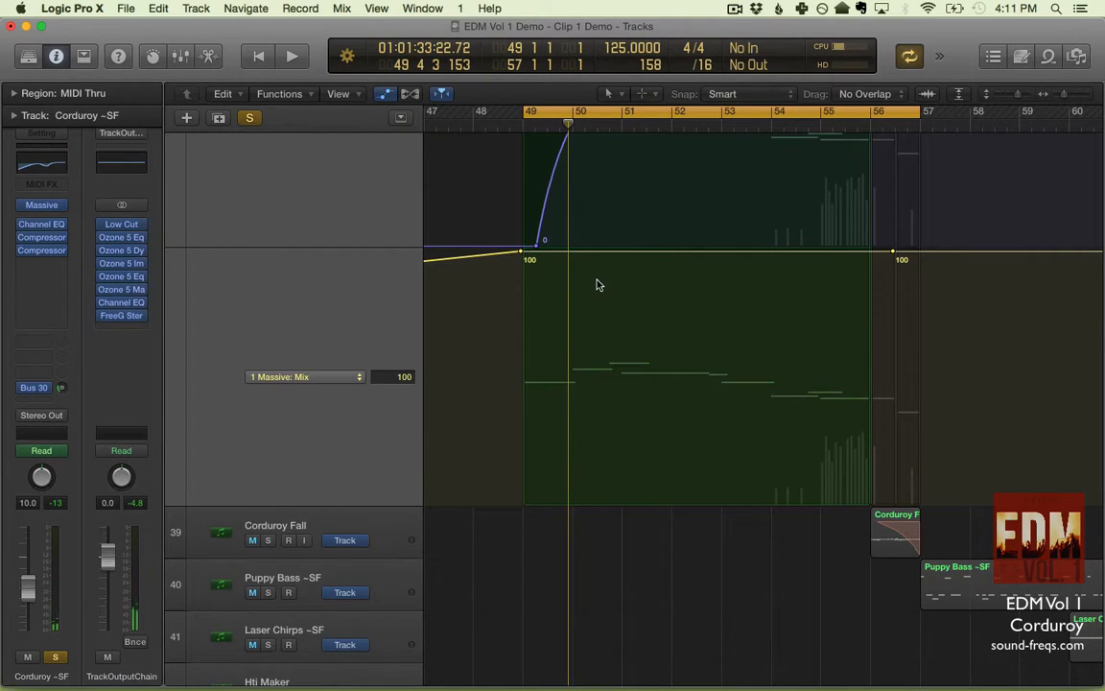
{"action": "key", "text": "space"}
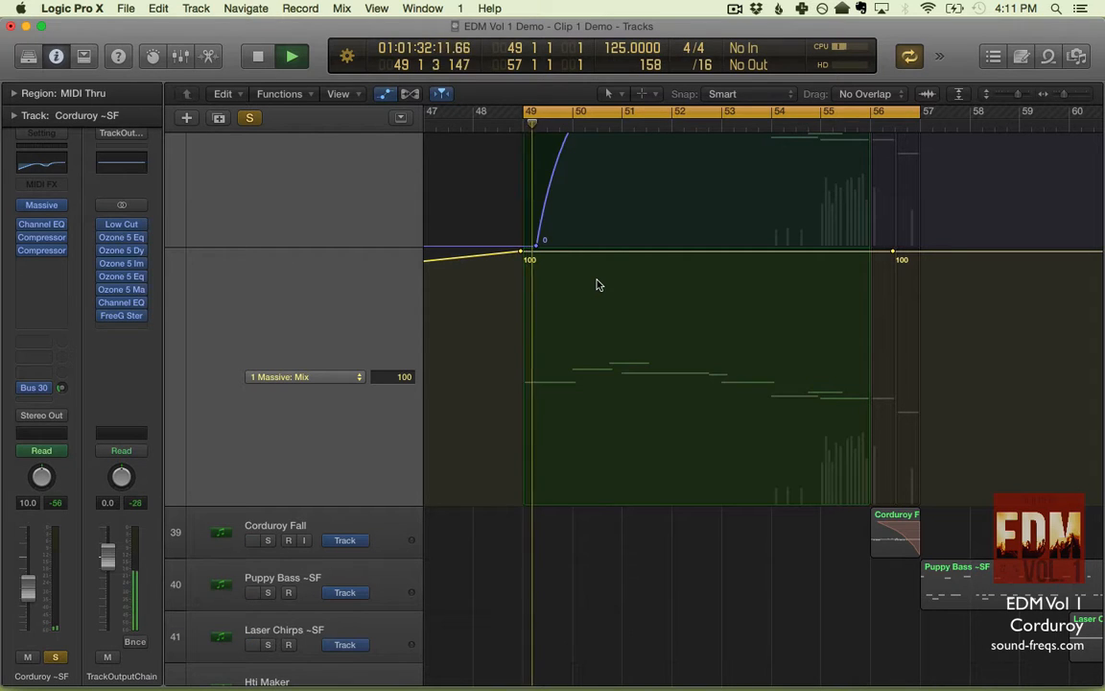
{"action": "key", "text": "super+z"}
{"action": "key", "text": "space"}
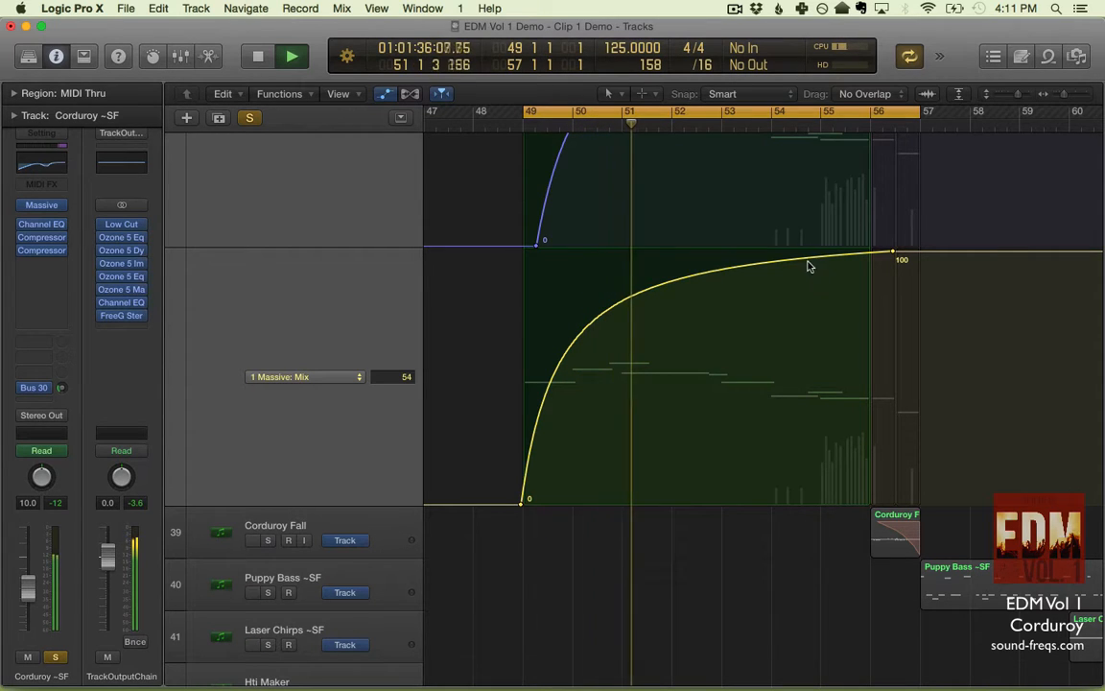
- During playback, try lowering the Mix curve between bars 49 and 56 to 0 and 3 and raising it to 98 and 100
{"action": "left_click_drag", "start_coordinate": [809, 264], "coordinate": [773, 511]}
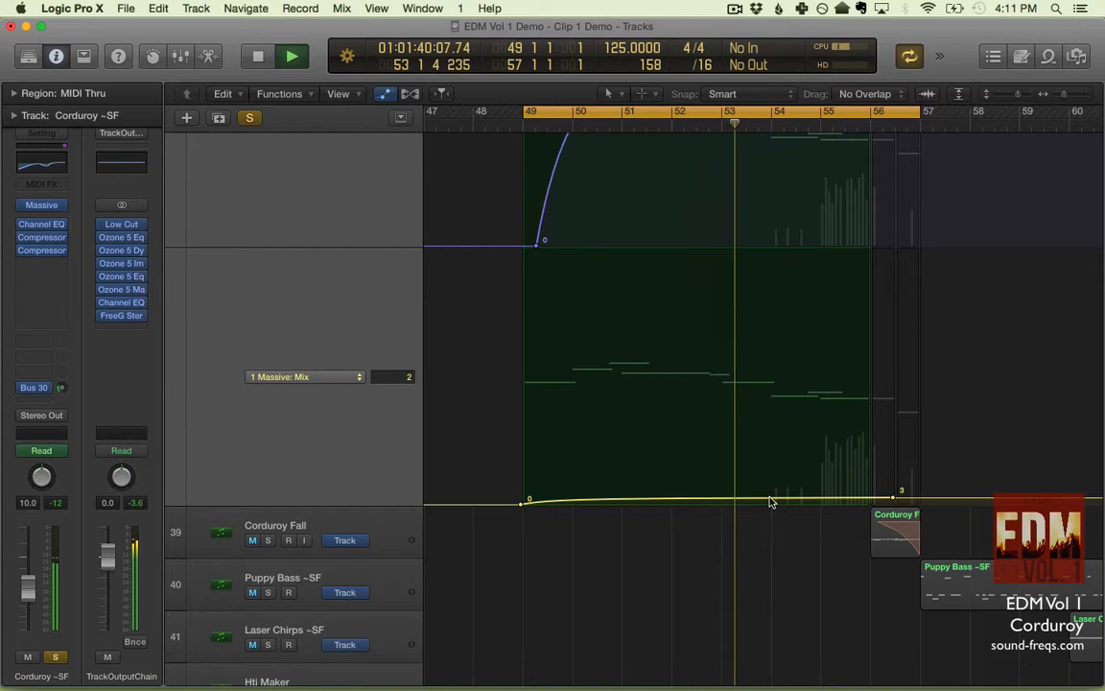
{"action": "left_click_drag", "start_coordinate": [770, 501], "coordinate": [754, 136]}
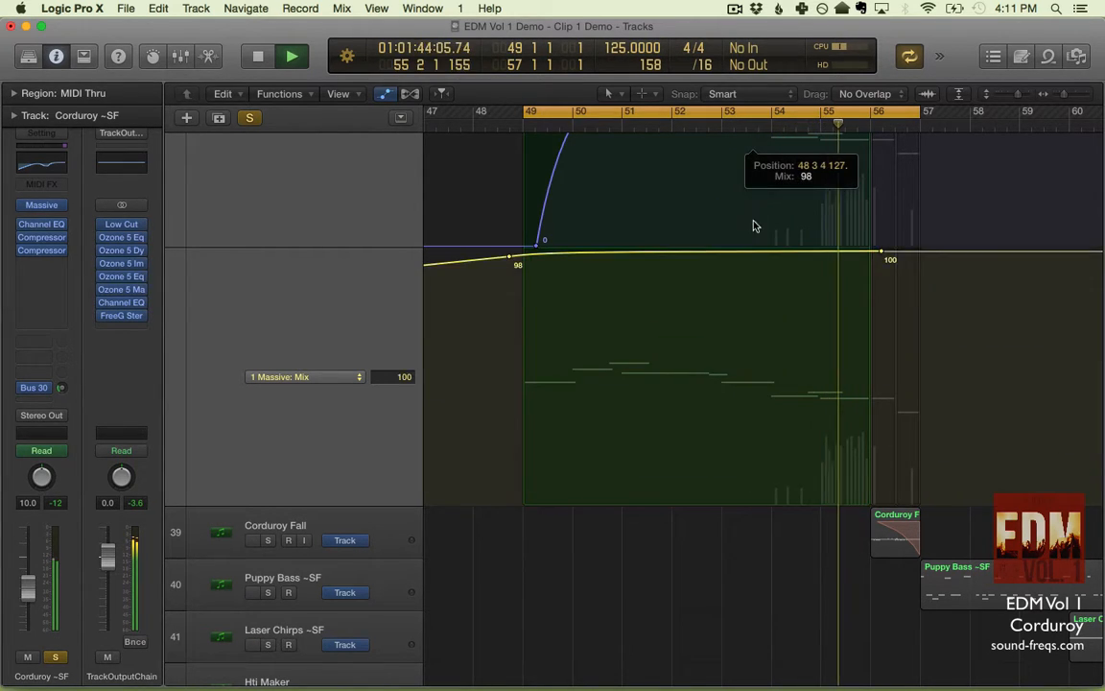
{"action": "key", "text": "space"}
- Lower the Mix curve between bars 49 and 56 to 0 and 1 and play the line
{"action": "key", "text": "space"}
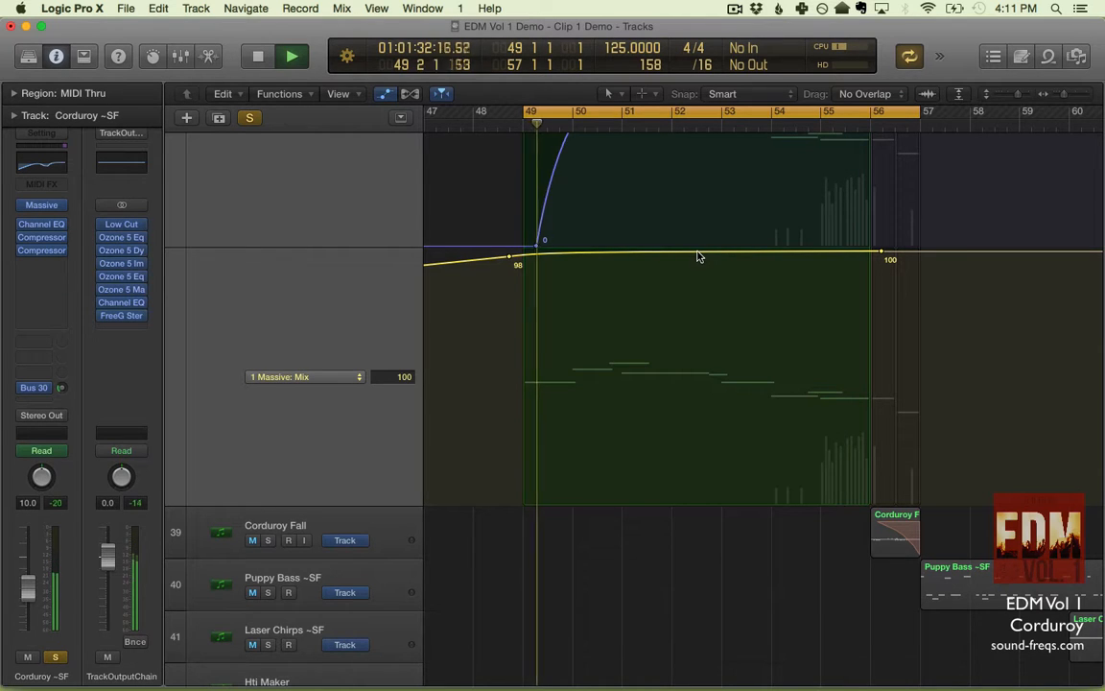
{"action": "left_click_drag", "start_coordinate": [698, 255], "coordinate": [669, 532]}
- Raise both ends of the Mix curve to 100 and play the opening of the line
{"action": "key", "text": "space"}
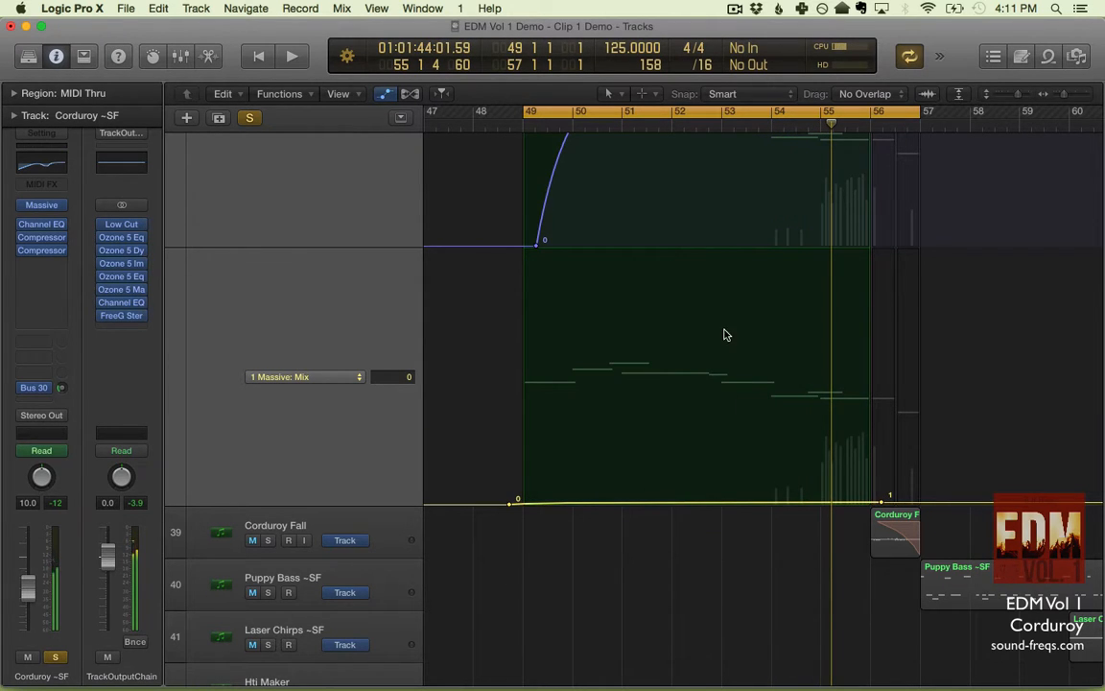
{"action": "key", "text": "space"}
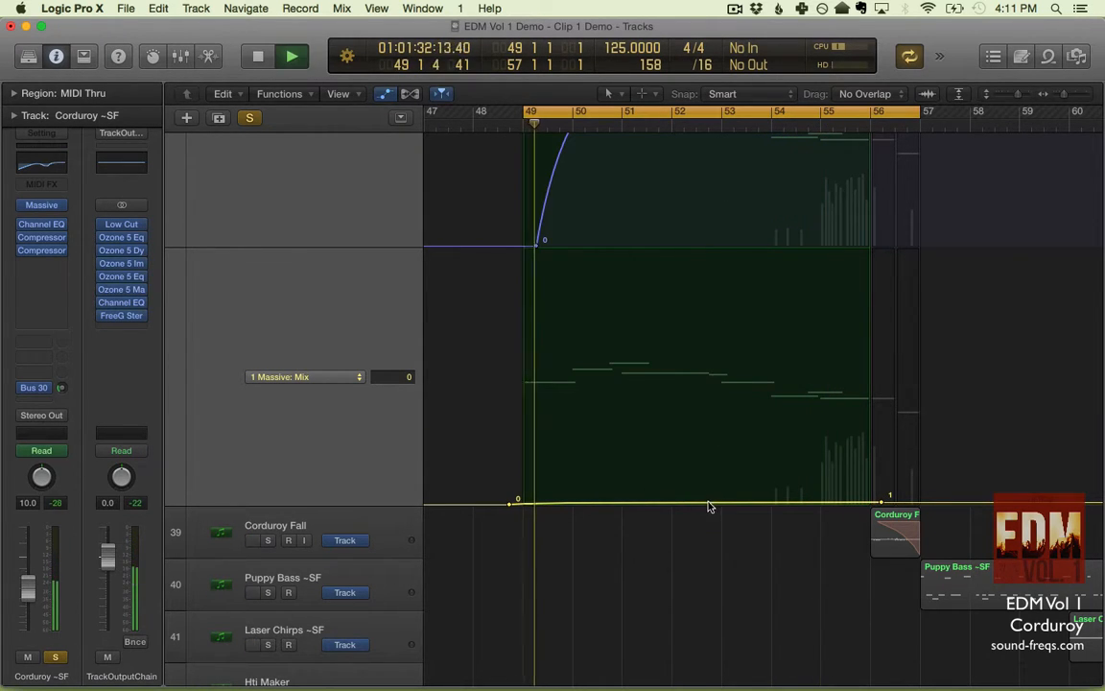
{"action": "left_click_drag", "start_coordinate": [710, 500], "coordinate": [700, 222]}
{"action": "key", "text": "space"}
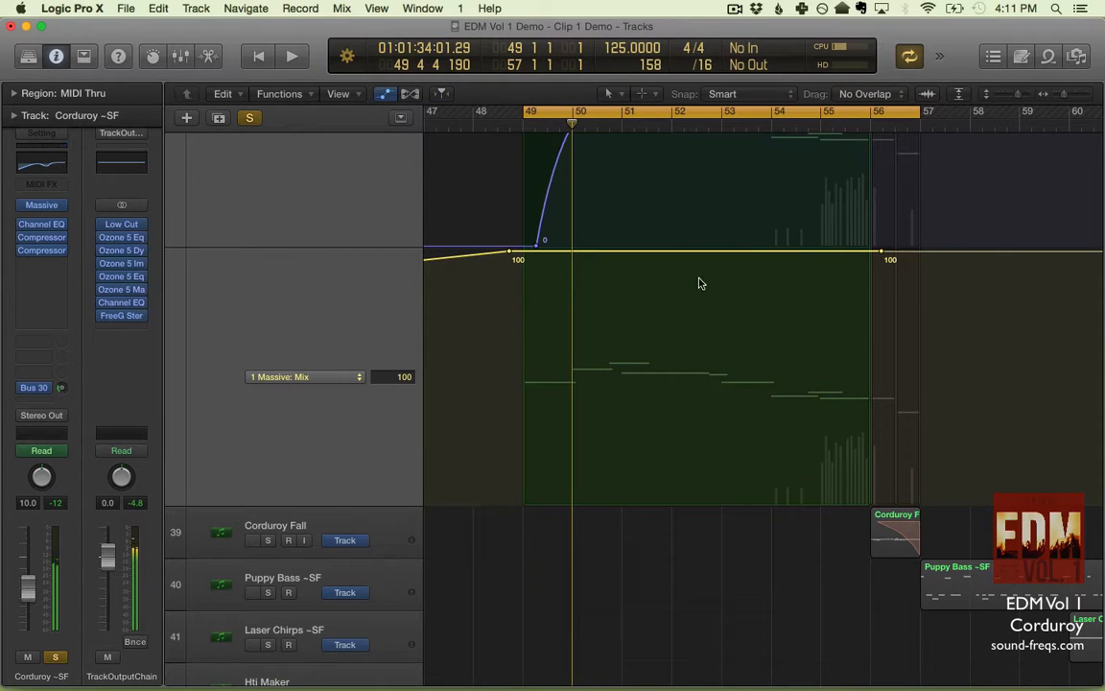
{"action": "key", "text": "space"}
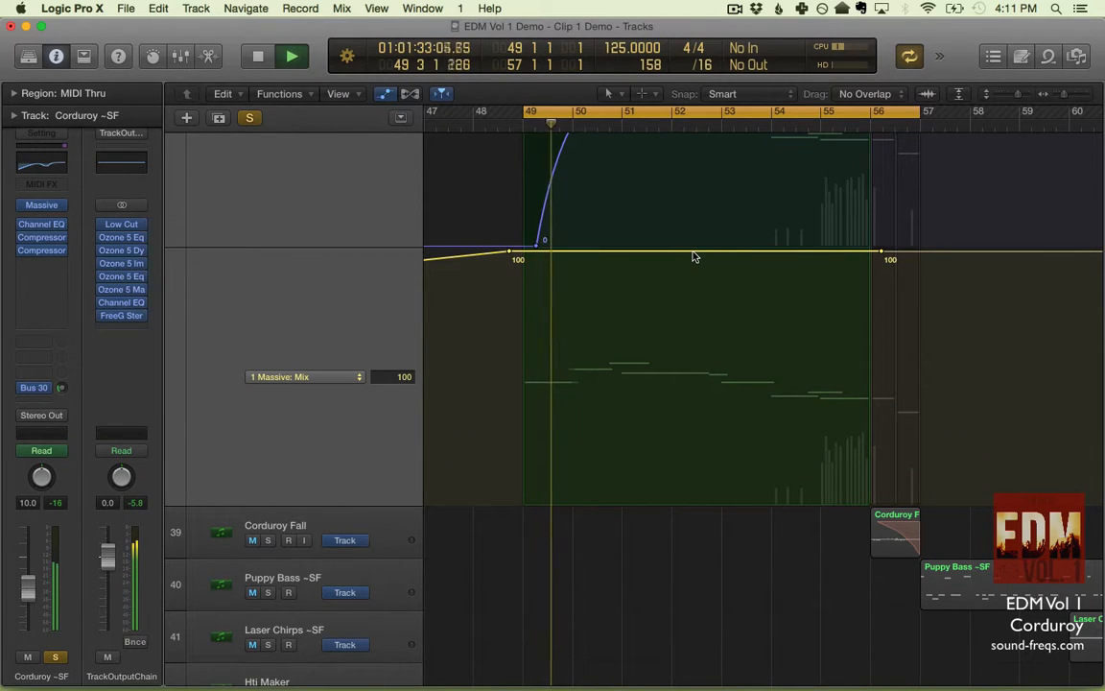
{"action": "key", "text": "space"}
- Step back through the recent Mix automation changes to undo the curve edits
{"action": "key", "text": "super+z"}
{"action": "key", "text": "super+z"}
{"action": "key", "text": "super+z"}
{"action": "key", "text": "super+z"}
{"action": "key", "text": "super+z"}
{"action": "key", "text": "super+z"}
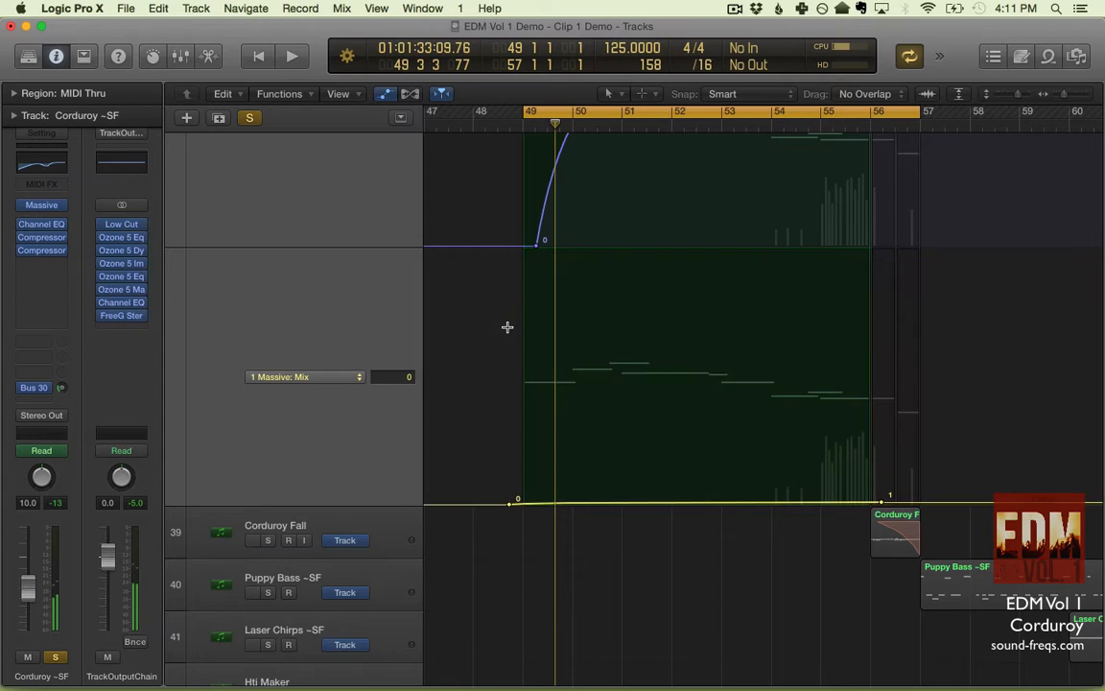
{"action": "key", "text": "super+shift+z"}
{"action": "key", "text": "super+shift+z"}
{"action": "key", "text": "super+shift+z"}
{"action": "key", "text": "super+shift+z"}
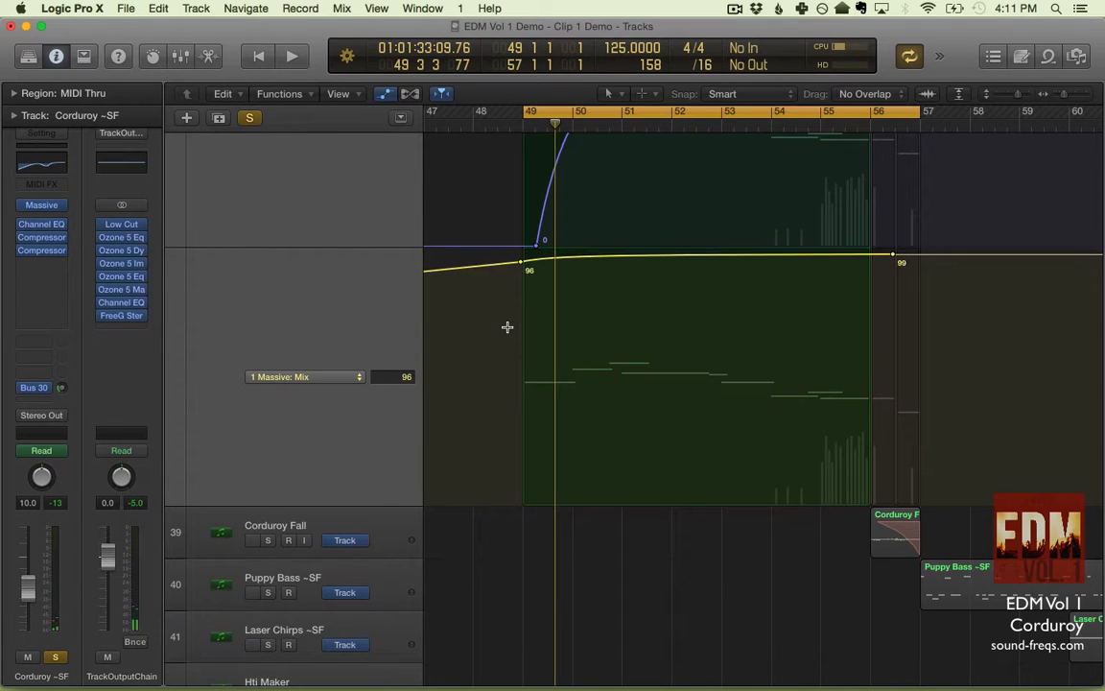
- Return to the Corduroy ~SF track, hide the track automation, and set the cycle range to bars 56 to 57
{"action": "scroll", "coordinate": [582, 427], "scroll_direction": "down", "scroll_amount": 6}
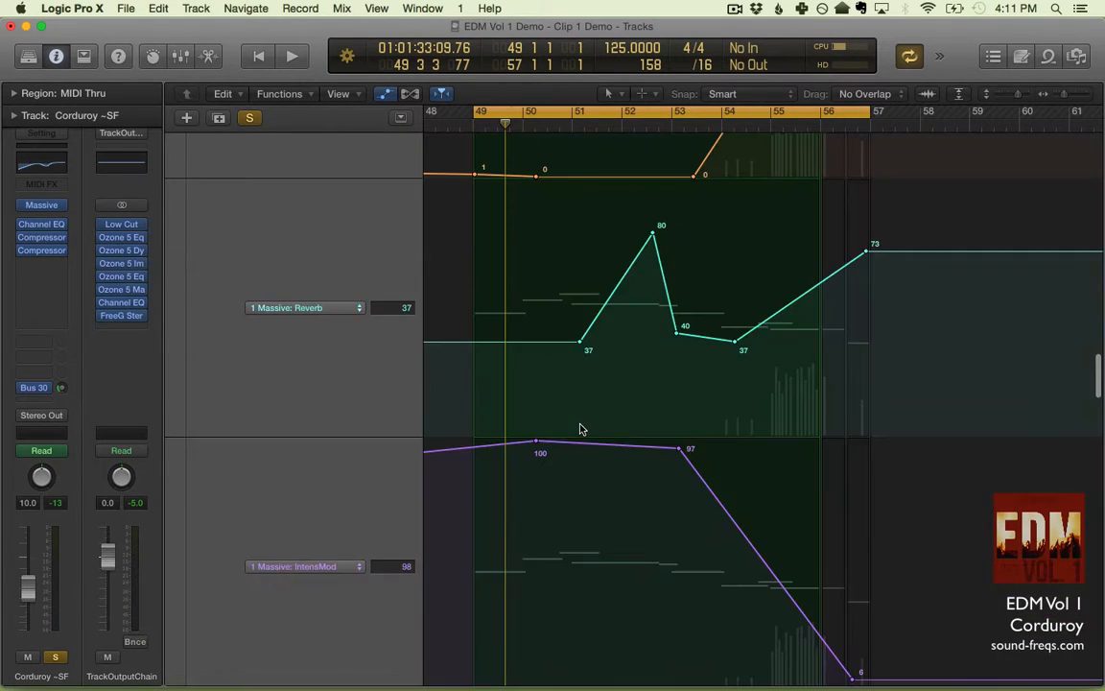
{"action": "scroll", "coordinate": [583, 427], "scroll_direction": "up", "scroll_amount": 2}
{"action": "scroll", "coordinate": [579, 429], "scroll_direction": "up", "scroll_amount": 8}
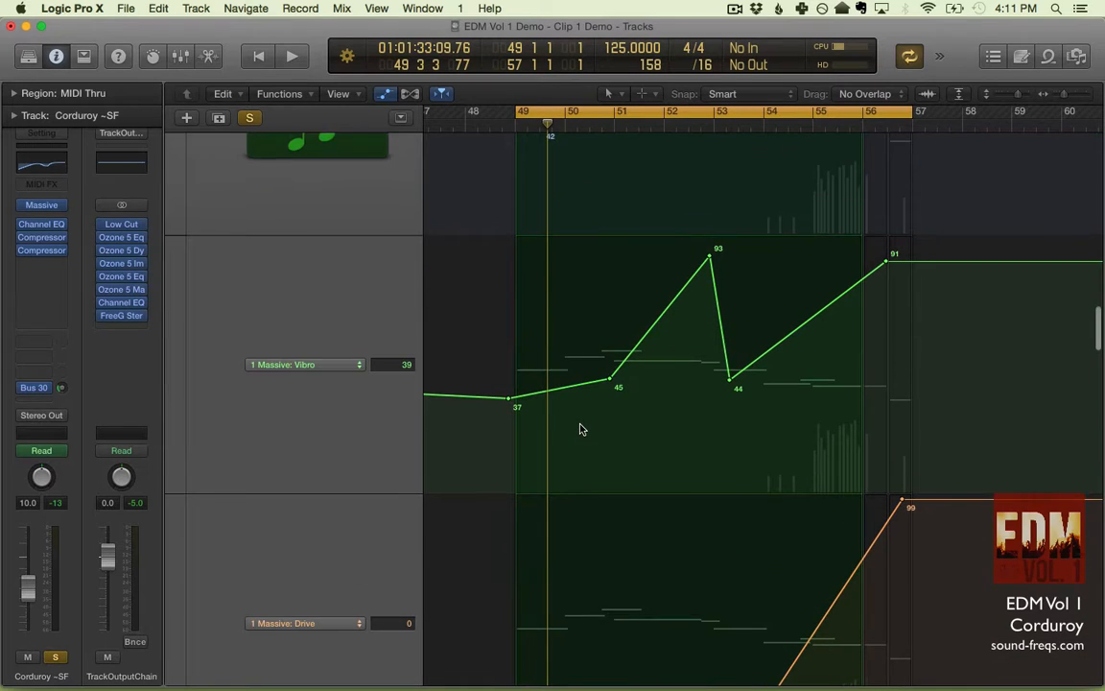
{"action": "scroll", "coordinate": [580, 429], "scroll_direction": "up", "scroll_amount": 2}
{"action": "key", "text": "a"}
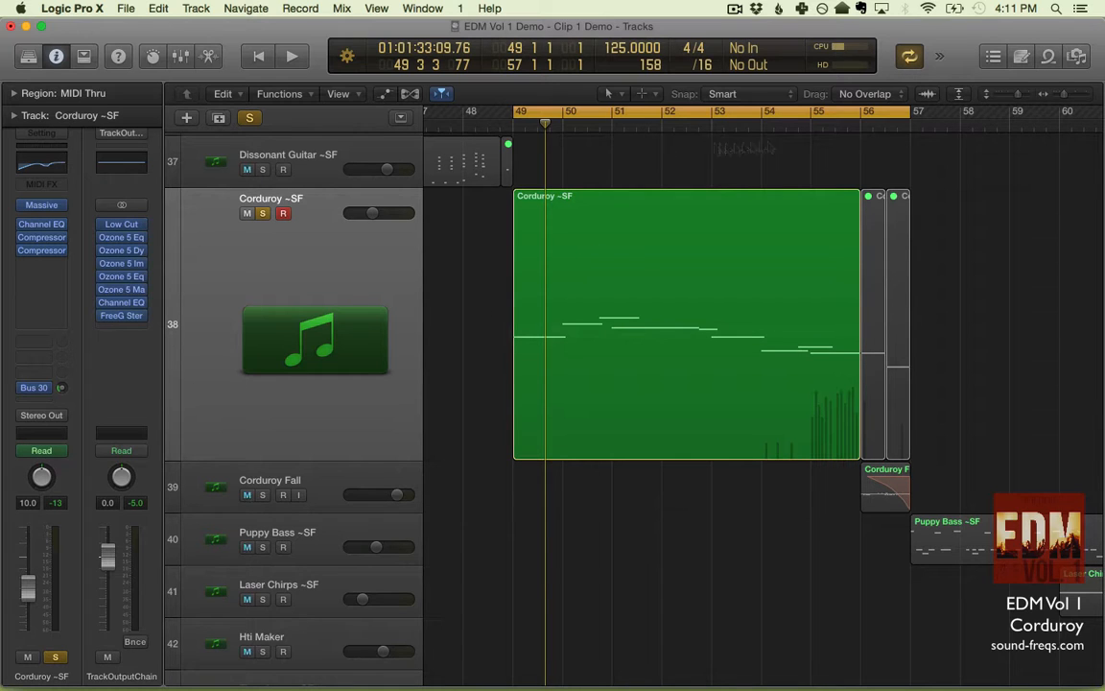
{"action": "left_click", "coordinate": [866, 114]}
{"action": "left_click_drag", "start_coordinate": [860, 113], "coordinate": [912, 113]}
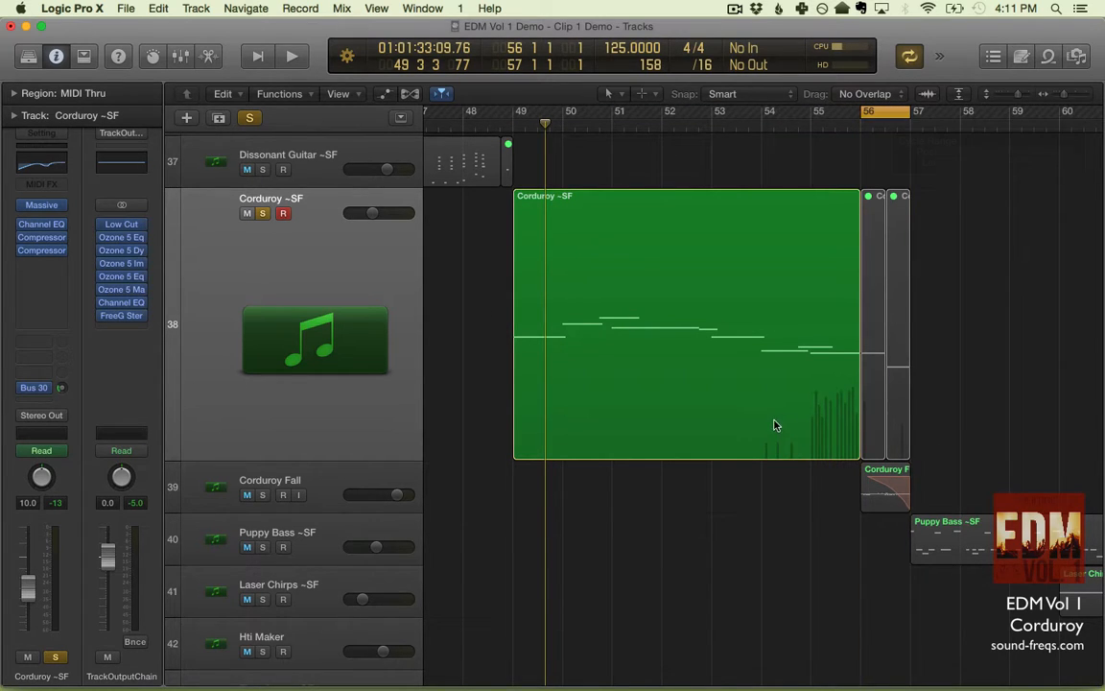
- Select the Corduroy Fall track and solo it
{"action": "scroll", "coordinate": [612, 515], "scroll_direction": "right", "scroll_amount": 2}
{"action": "scroll", "coordinate": [613, 516], "scroll_direction": "right", "scroll_amount": 3}
{"action": "scroll", "coordinate": [468, 446], "scroll_direction": "left", "scroll_amount": 3}
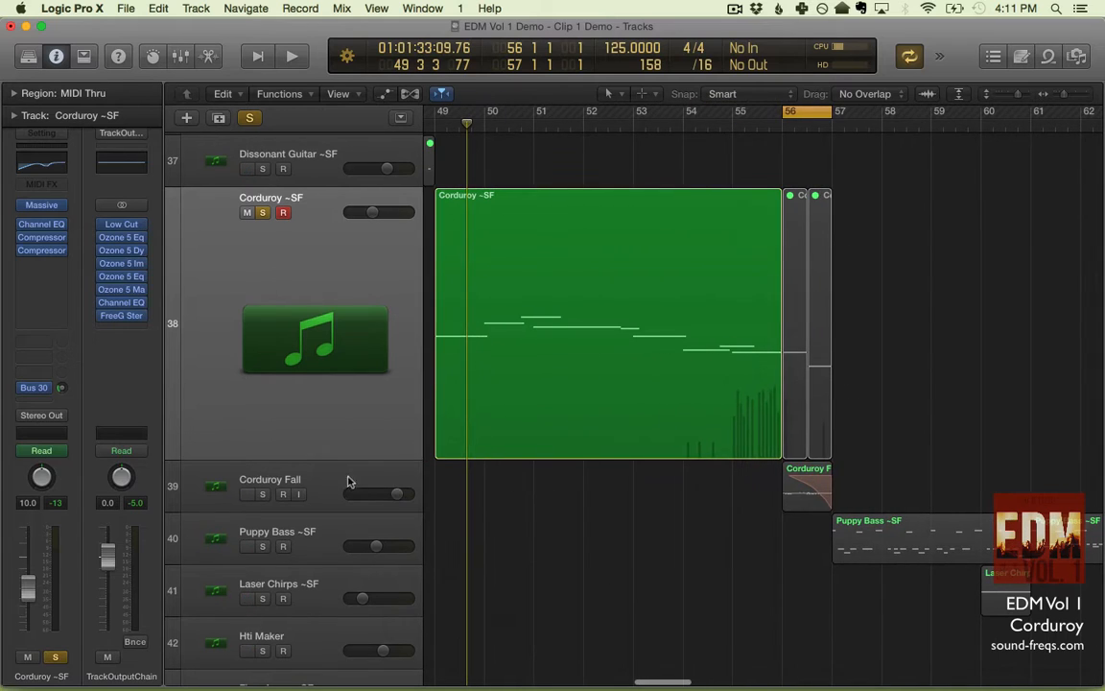
{"action": "left_click", "coordinate": [346, 481]}
{"action": "left_click", "coordinate": [262, 265]}
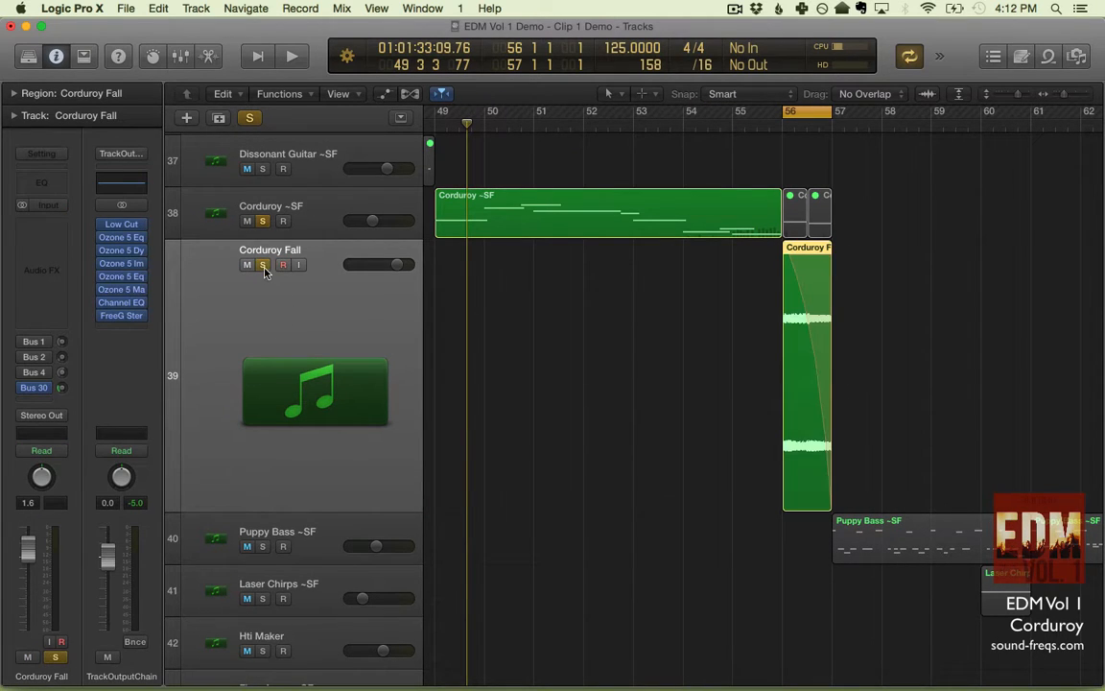
- Compare the Corduroy ~SF region with the Corduroy Fall region at bar 56
{"action": "left_click", "coordinate": [642, 356]}
{"action": "right_click", "coordinate": [732, 215]}
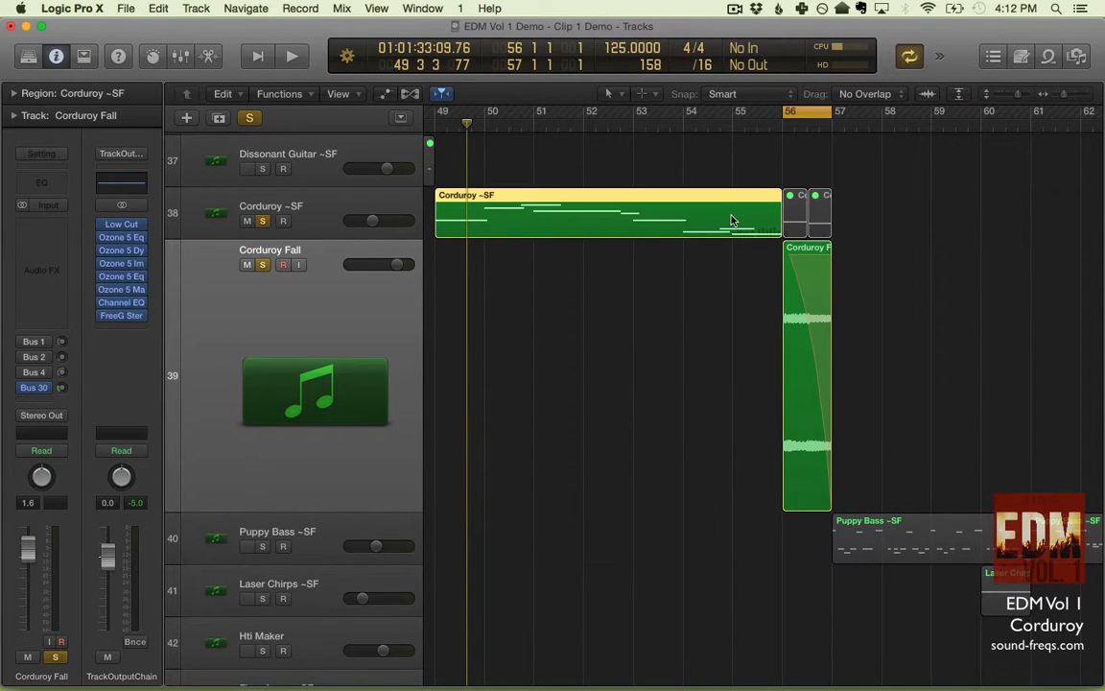
{"action": "left_click", "coordinate": [650, 306]}
{"action": "left_click", "coordinate": [449, 338]}
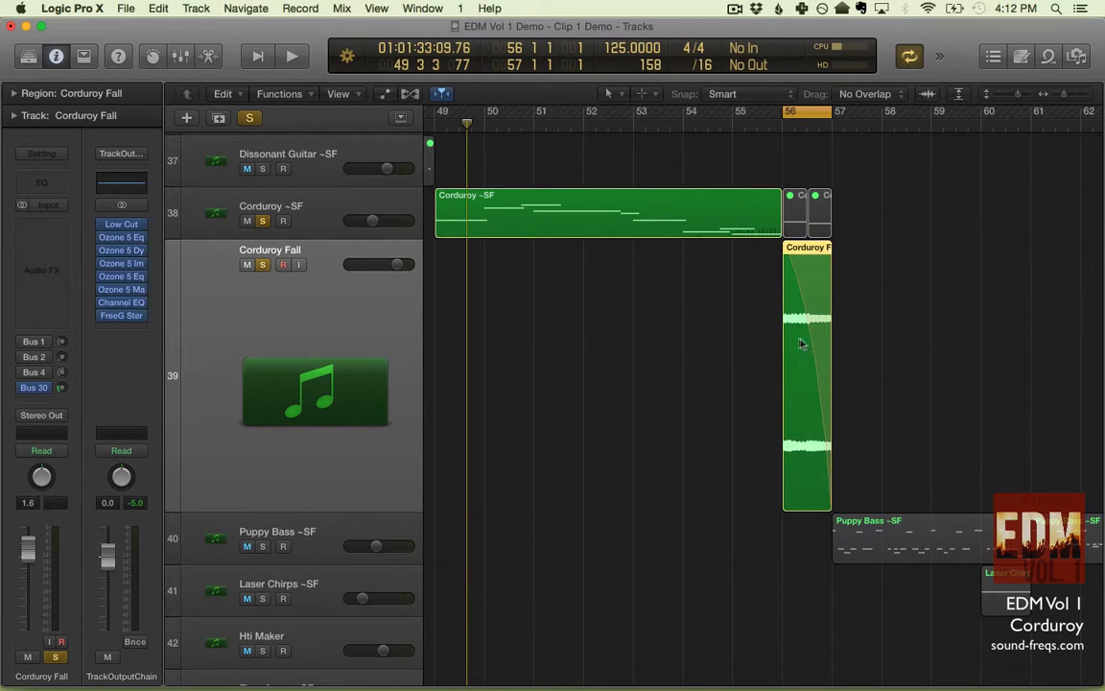
- Select the Corduroy Fall region at bar 56 and assign the Fade Tool as the secondary tool
{"action": "left_click", "coordinate": [723, 349]}
{"action": "left_click", "coordinate": [796, 310]}
{"action": "scroll", "coordinate": [795, 310], "scroll_direction": "up", "scroll_amount": 5}
{"action": "scroll", "coordinate": [795, 310], "scroll_direction": "right", "scroll_amount": 3}
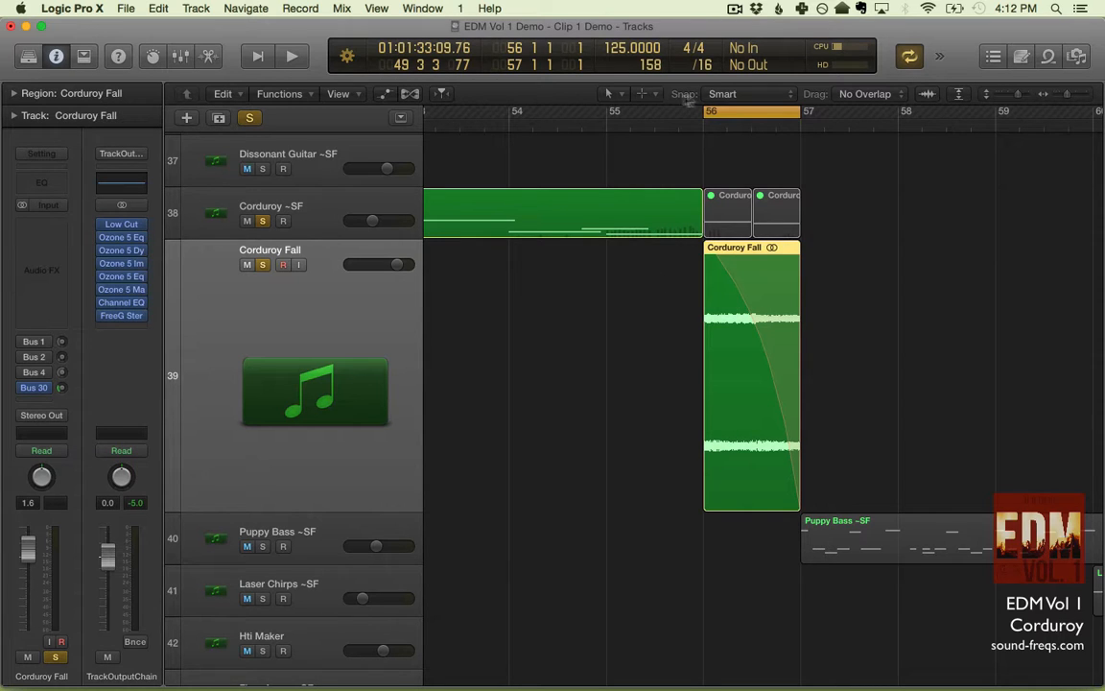
{"action": "left_click", "coordinate": [645, 93]}
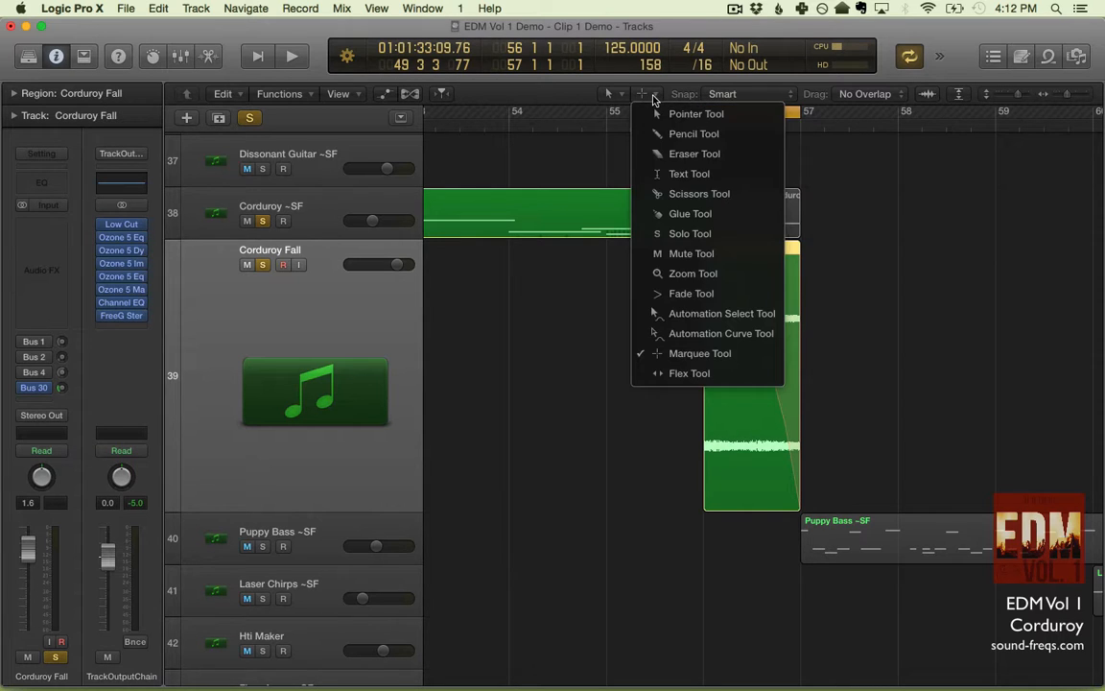
{"action": "left_click", "coordinate": [700, 297]}
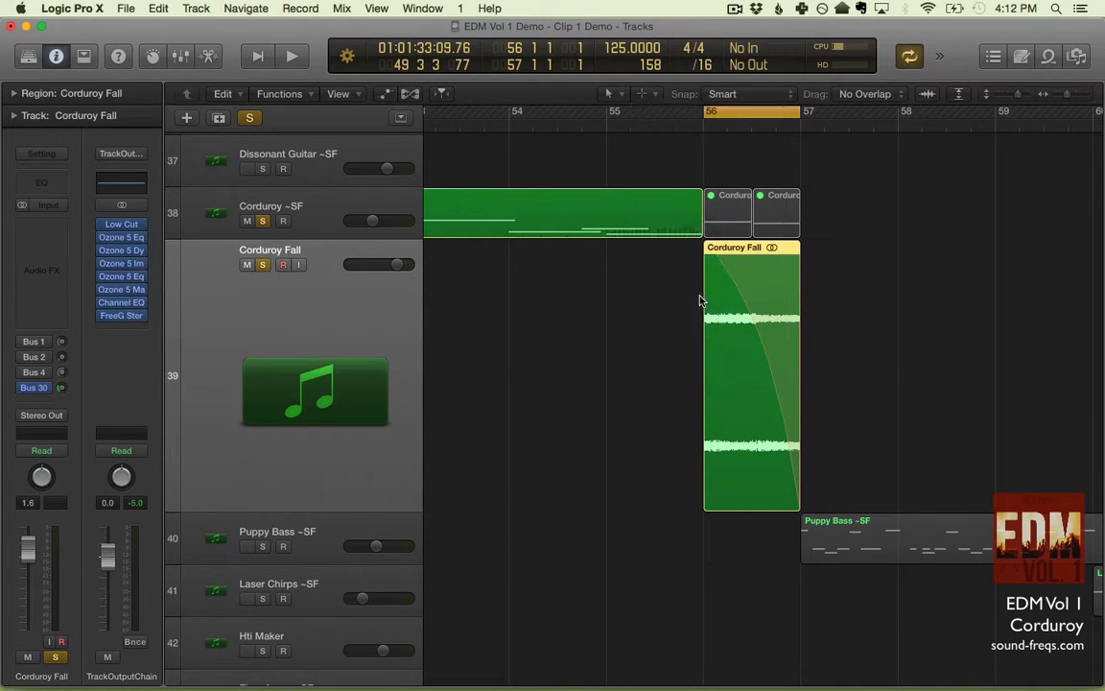
- Examine the fade type options for the Corduroy Fall region's fade-out, and play bar 56 to hear the Slow Down effect
{"action": "right_click", "coordinate": [776, 290]}
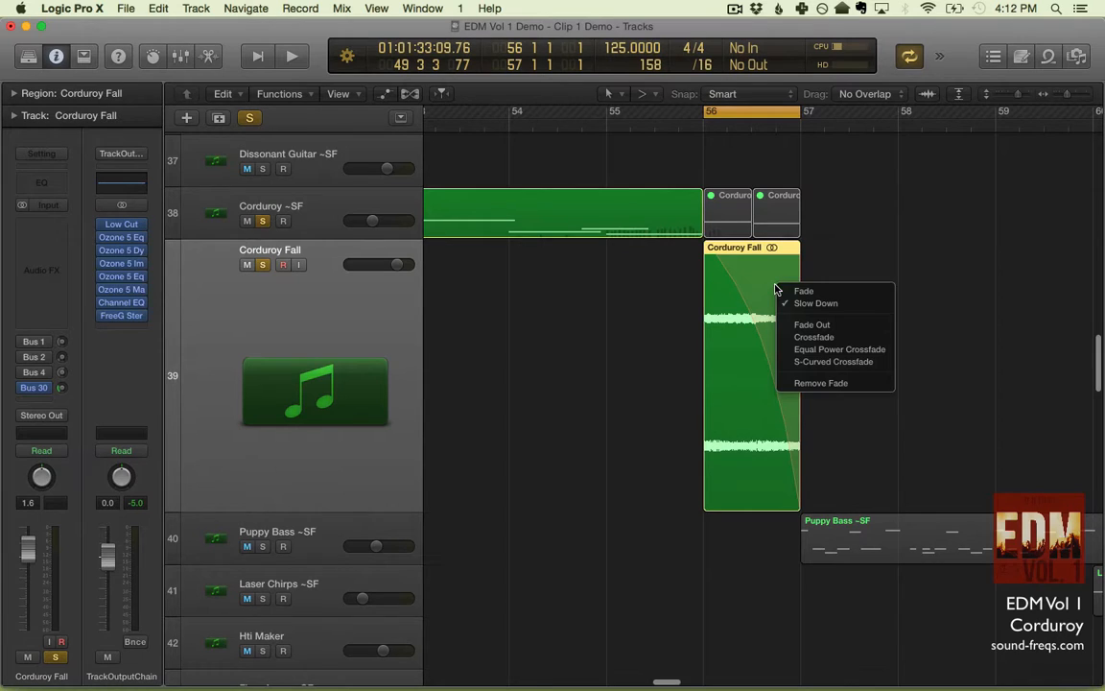
{"action": "left_click", "coordinate": [685, 288]}
{"action": "key", "text": "space"}
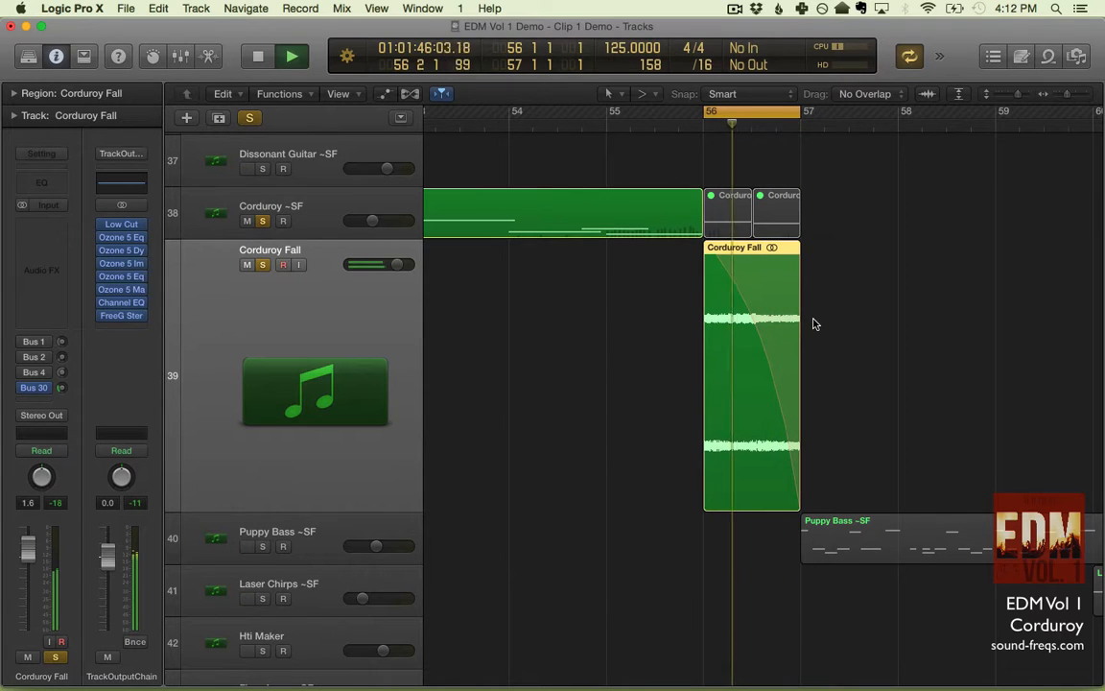
{"action": "key", "text": "space"}
- Set the cycle range to bars 49 to 57 and play the full Corduroy ~SF line together with the Corduroy Fall ending
{"action": "left_click", "coordinate": [777, 112]}
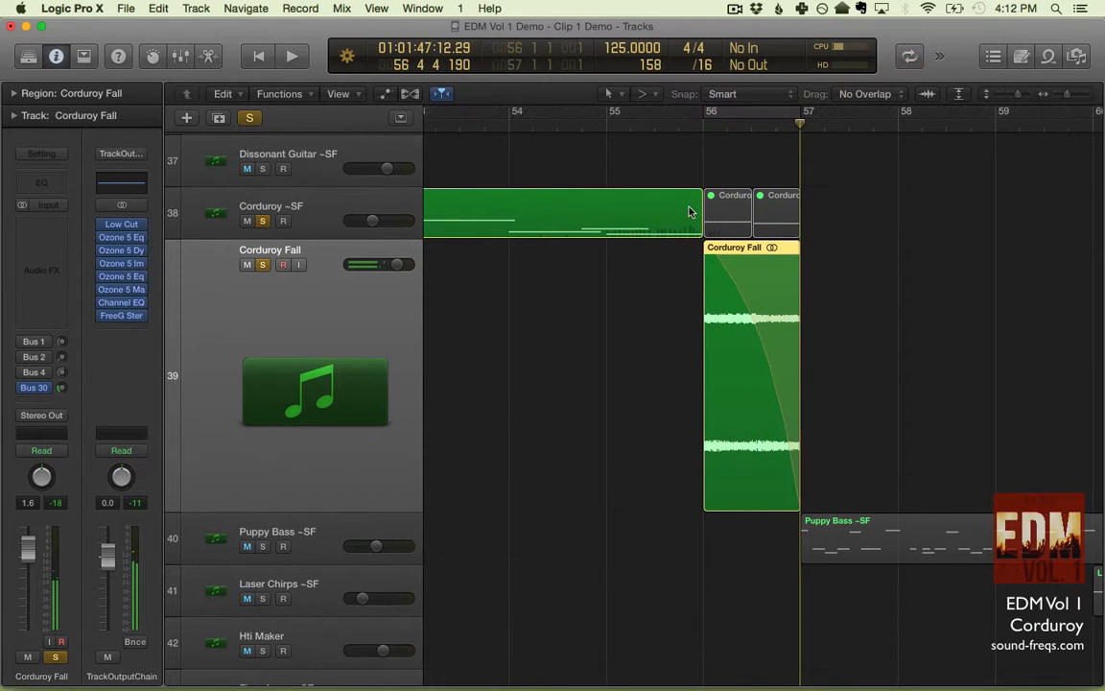
{"action": "key", "text": "super+Left"}
{"action": "key", "text": "super+Left"}
{"action": "key", "text": "super+Right"}
{"action": "key", "text": "super+Right"}
{"action": "key", "text": "super+Right"}
{"action": "key", "text": "super+Right"}
{"action": "key", "text": "super+Right"}
{"action": "key", "text": "super+Right"}
{"action": "key", "text": "super+Right"}
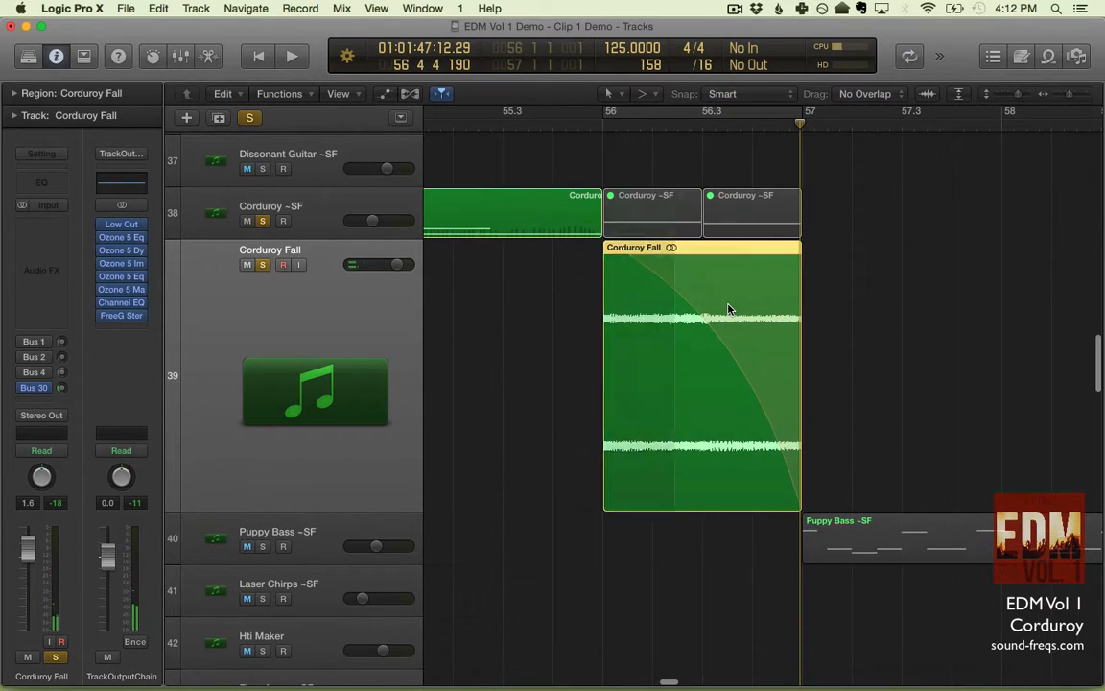
{"action": "key", "text": "super+Left"}
{"action": "key", "text": "super+Left"}
{"action": "key", "text": "super+Left"}
{"action": "key", "text": "super+Left"}
{"action": "key", "text": "super+Left"}
{"action": "key", "text": "super+Left"}
{"action": "key", "text": "super+Left"}
{"action": "key", "text": "super+Left"}
{"action": "key", "text": "super+Left"}
{"action": "left_click_drag", "start_coordinate": [605, 117], "coordinate": [798, 112]}
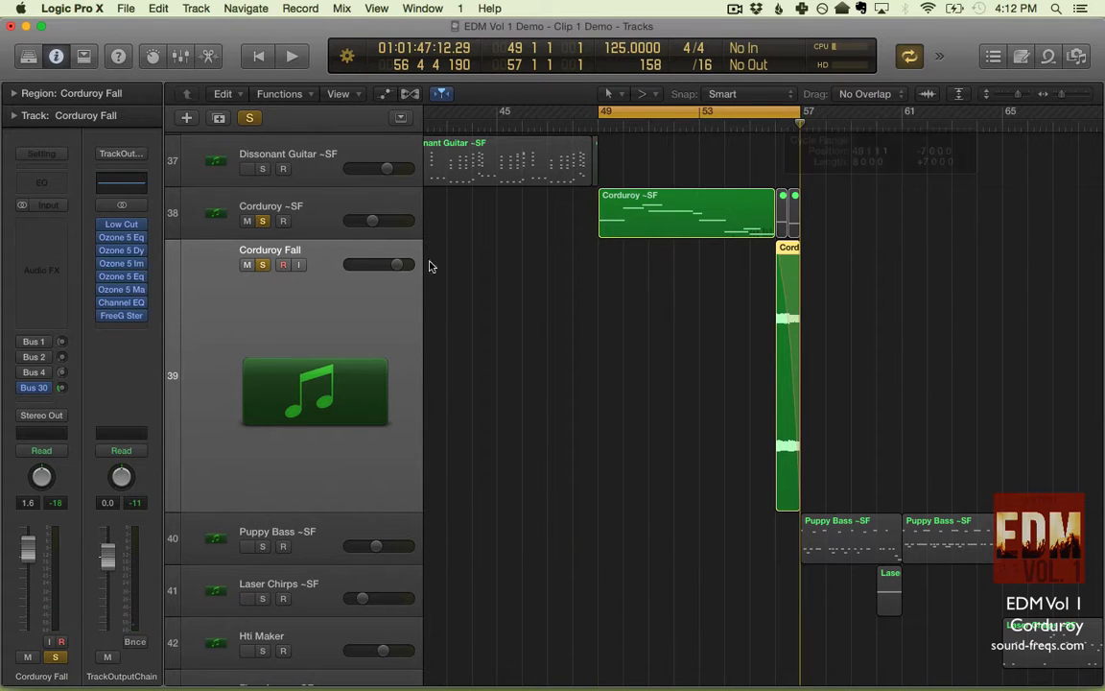
{"action": "key", "text": "space"}
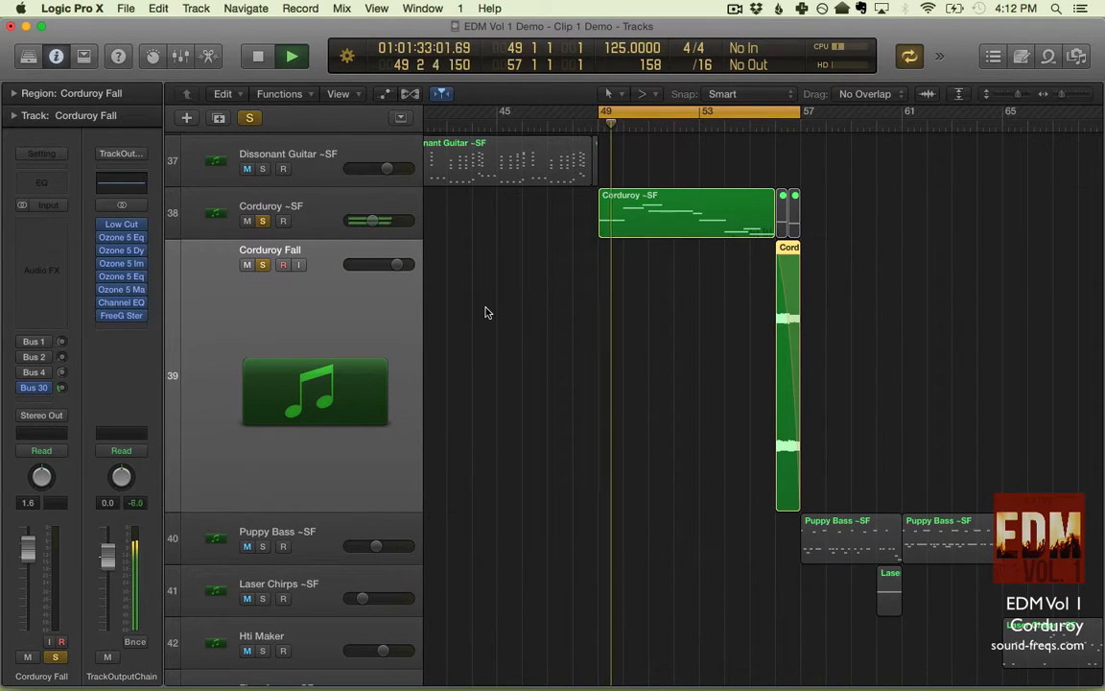